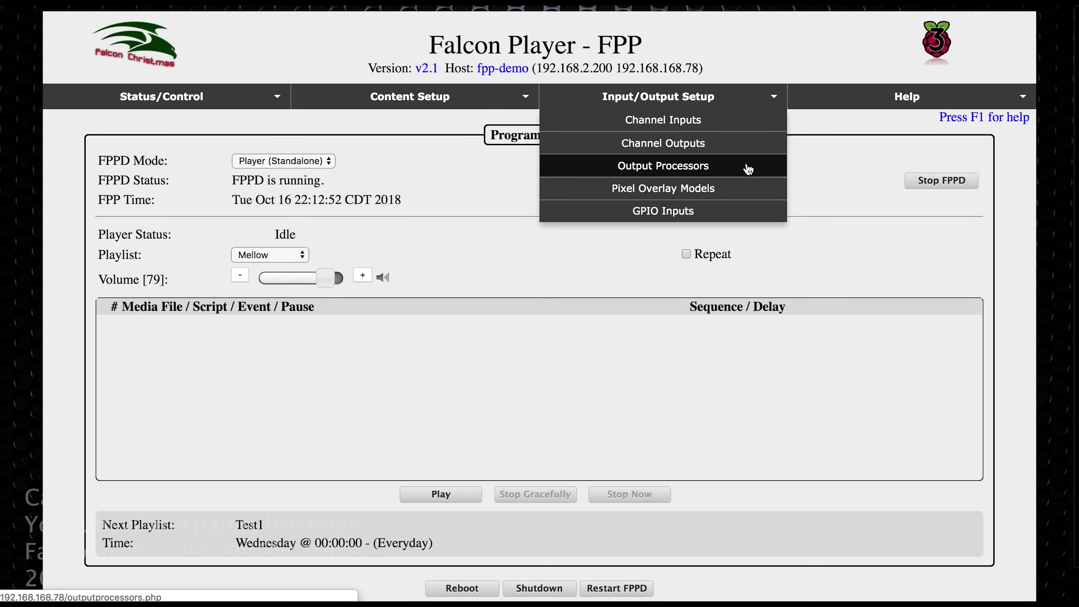
Add an output processor row with no type chosen, then go to the Channel Outputs page
click(747, 169)
click(220, 161)
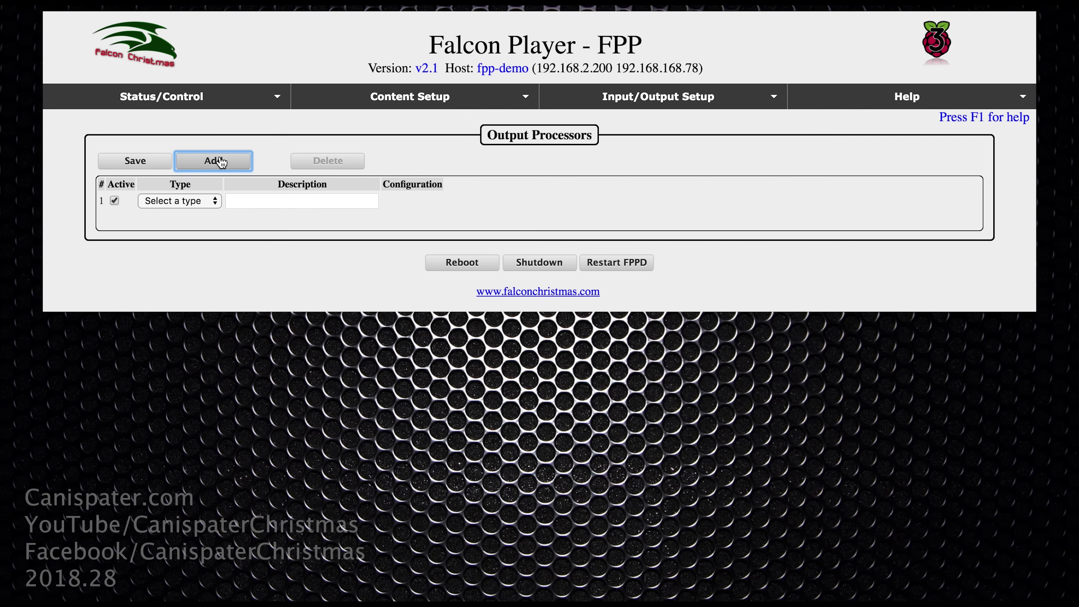
click(216, 202)
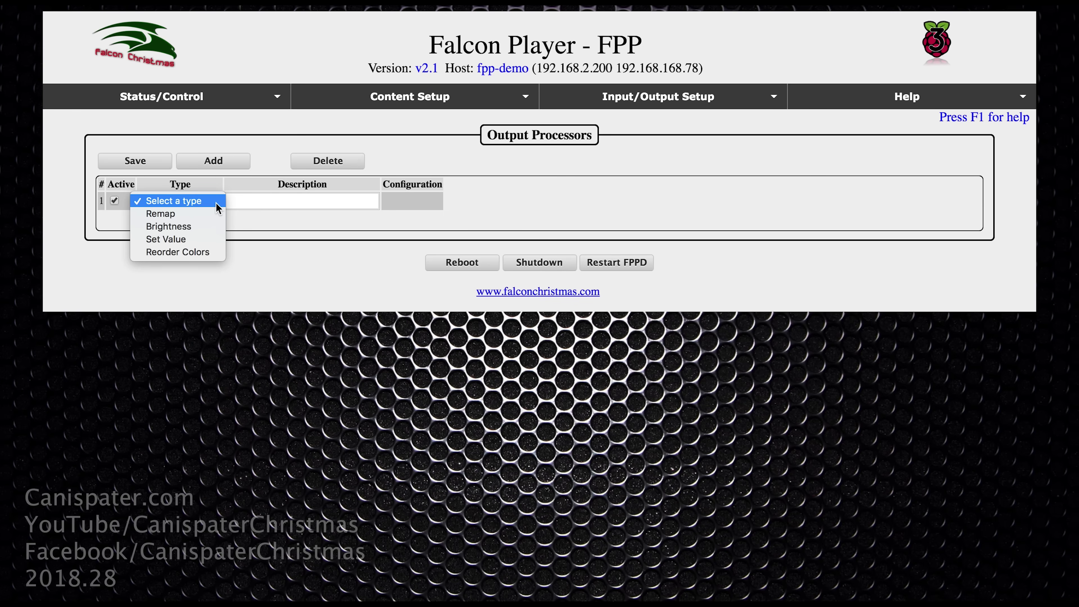
click(774, 98)
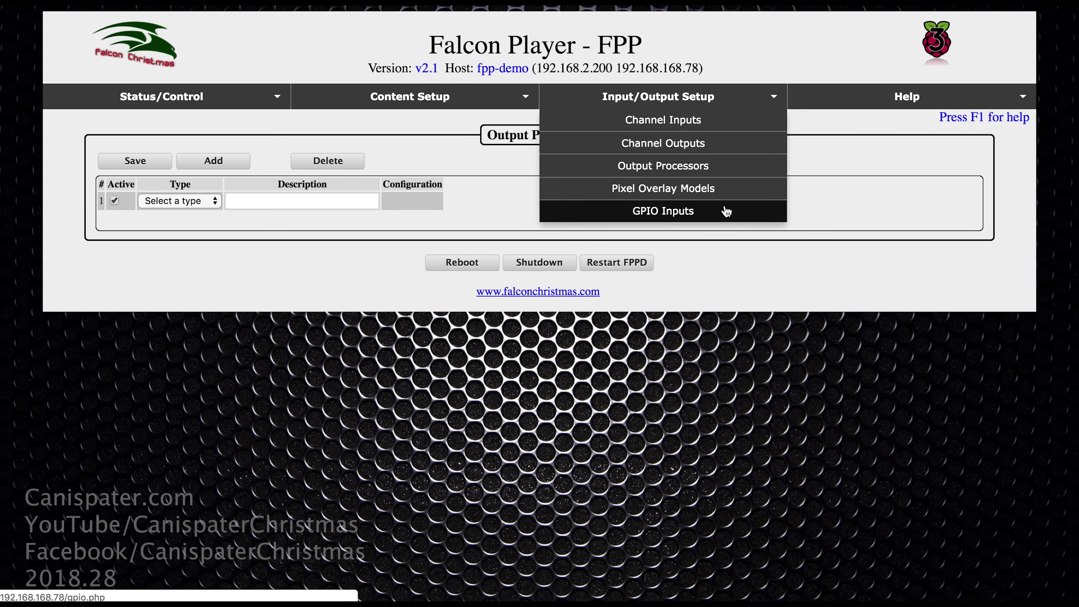
click(718, 145)
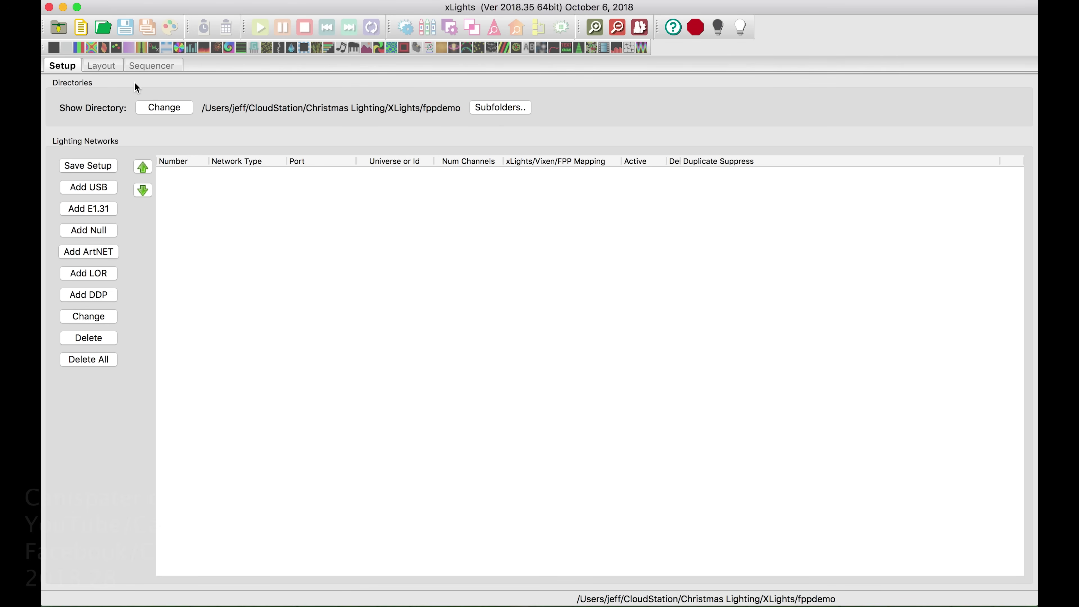
Add multicast E1.31 universes 1 and 2, each with 512 channels, to the lighting networks
click(104, 66)
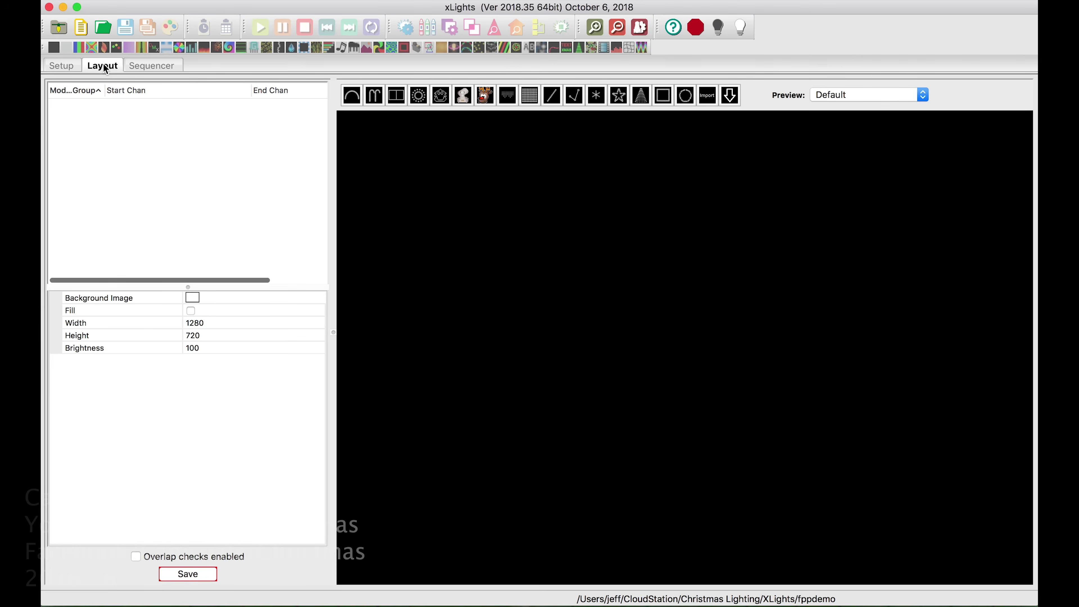
click(150, 68)
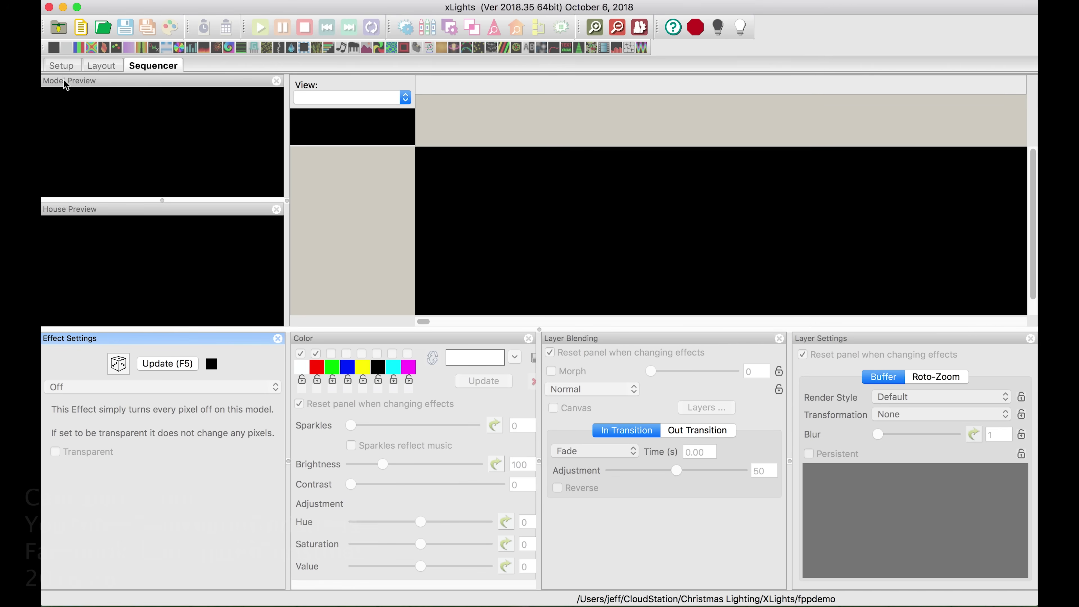
click(64, 66)
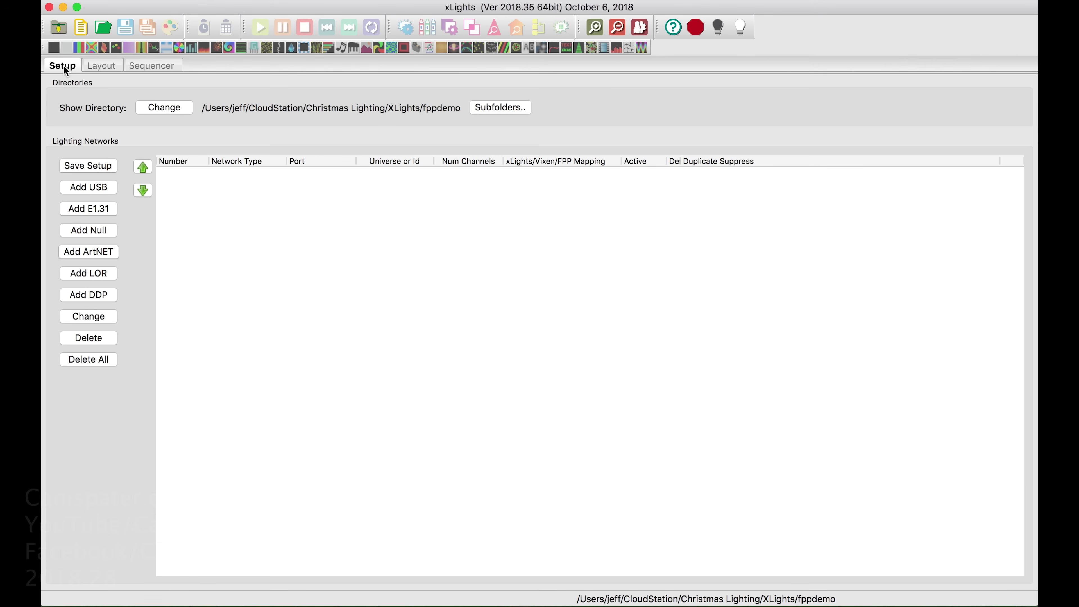
click(88, 210)
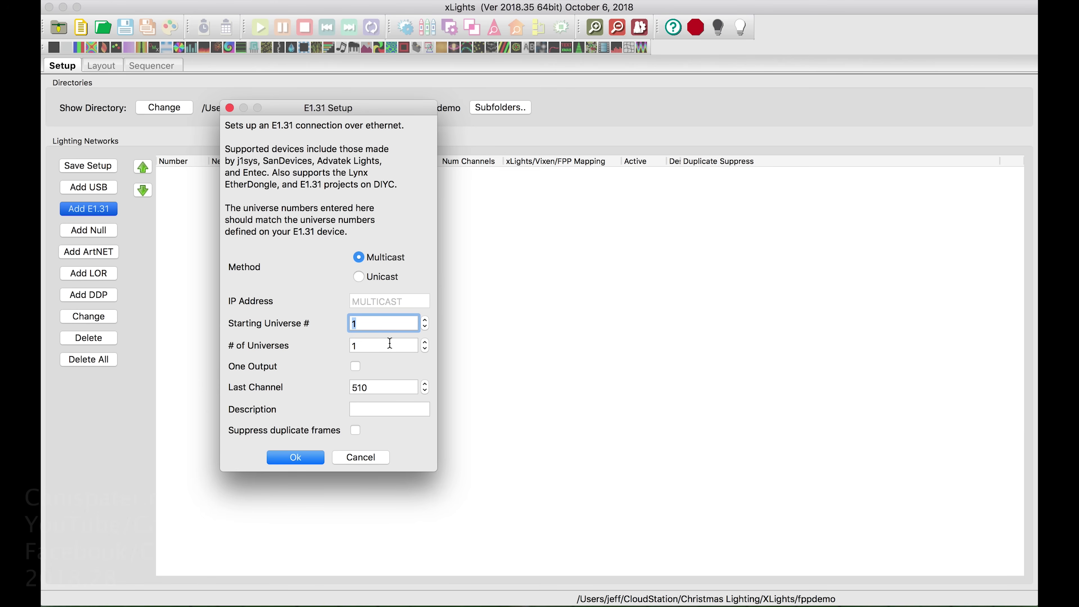
click(422, 345)
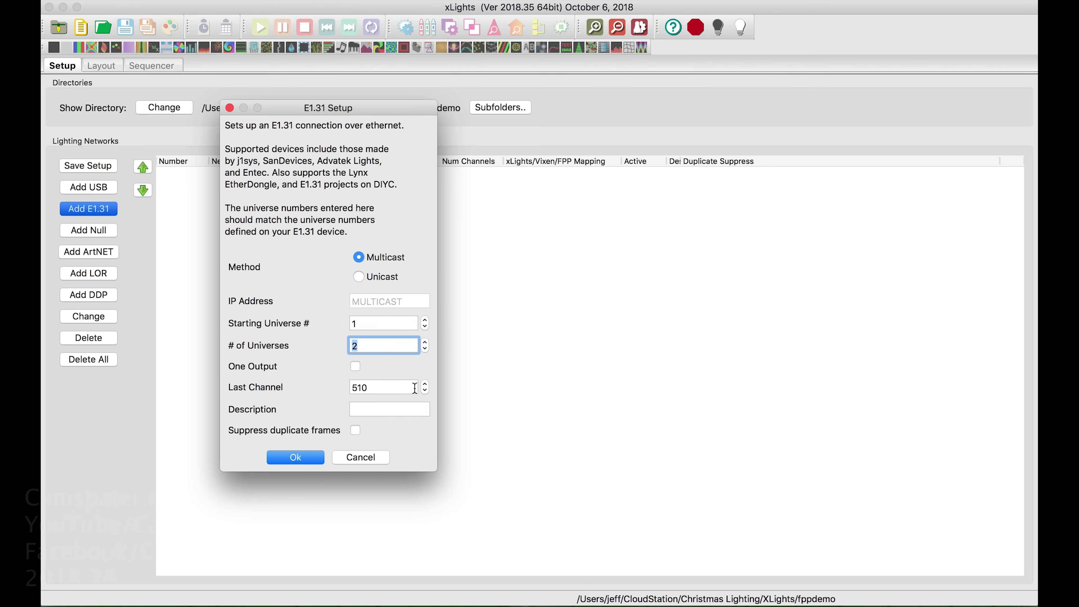
click(425, 384)
click(425, 384)
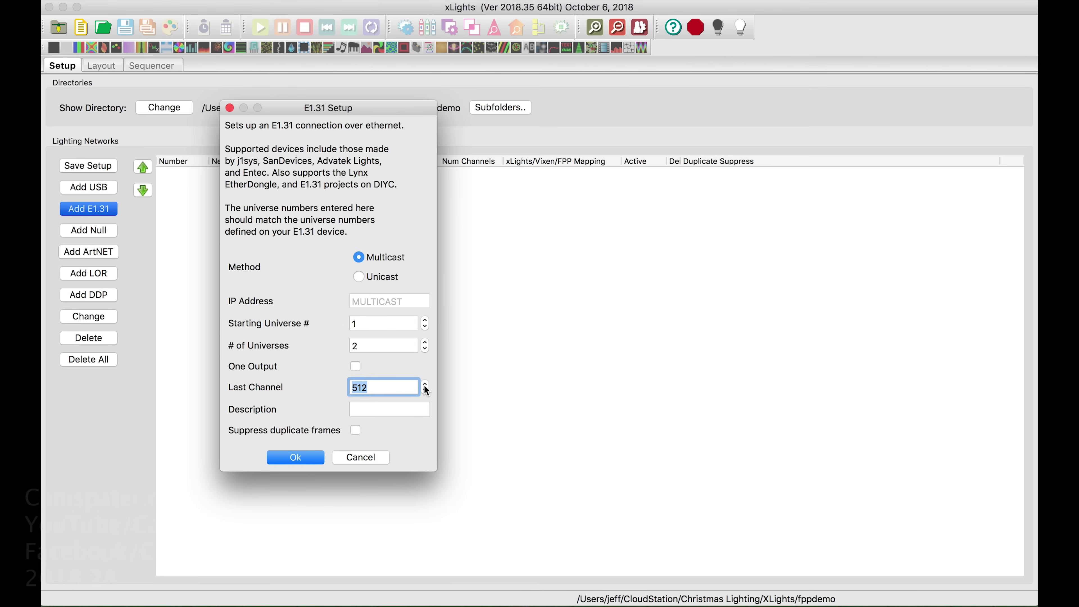
click(298, 458)
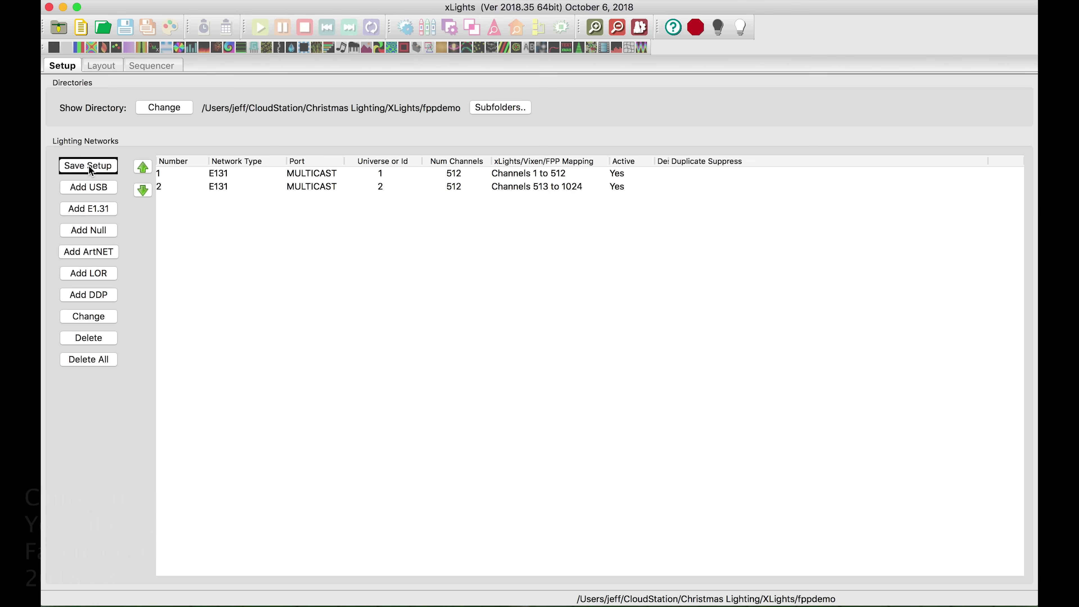
click(104, 66)
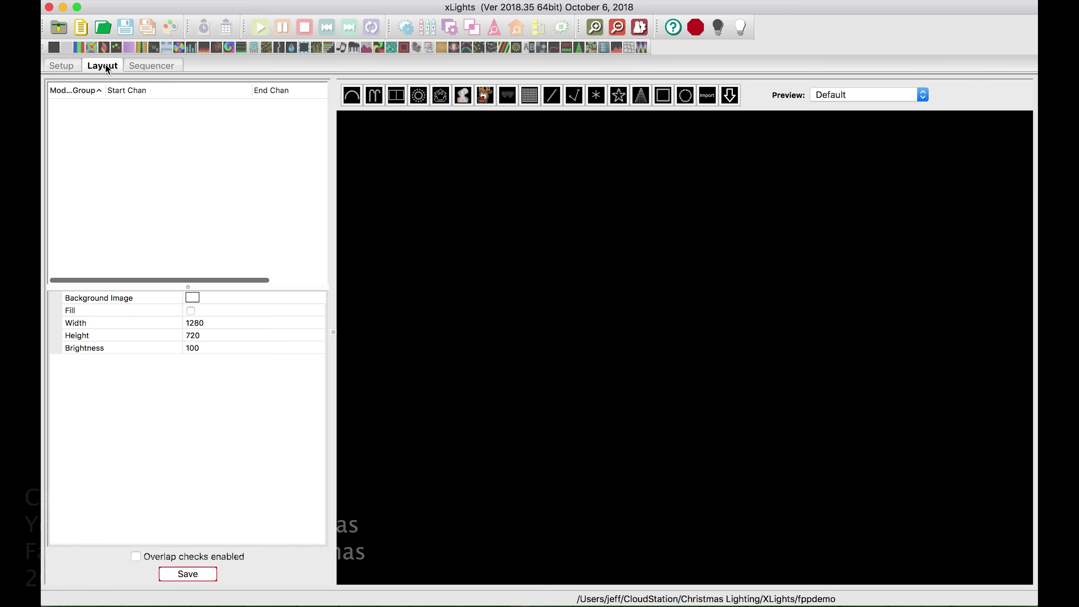
Draw two line models across the preview, one below the other
click(554, 96)
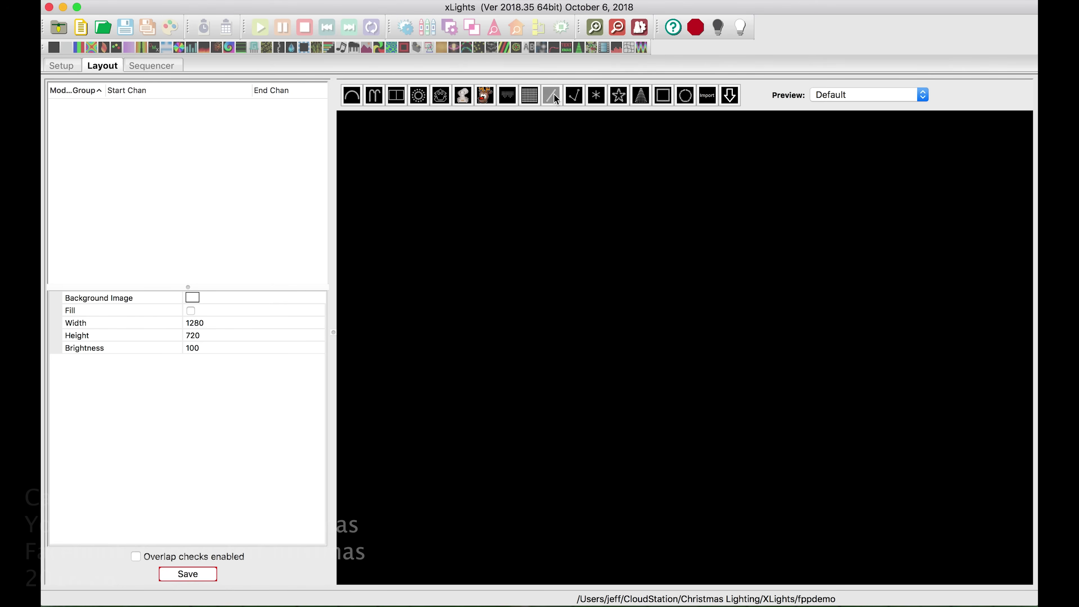
drag(404, 151, 947, 153)
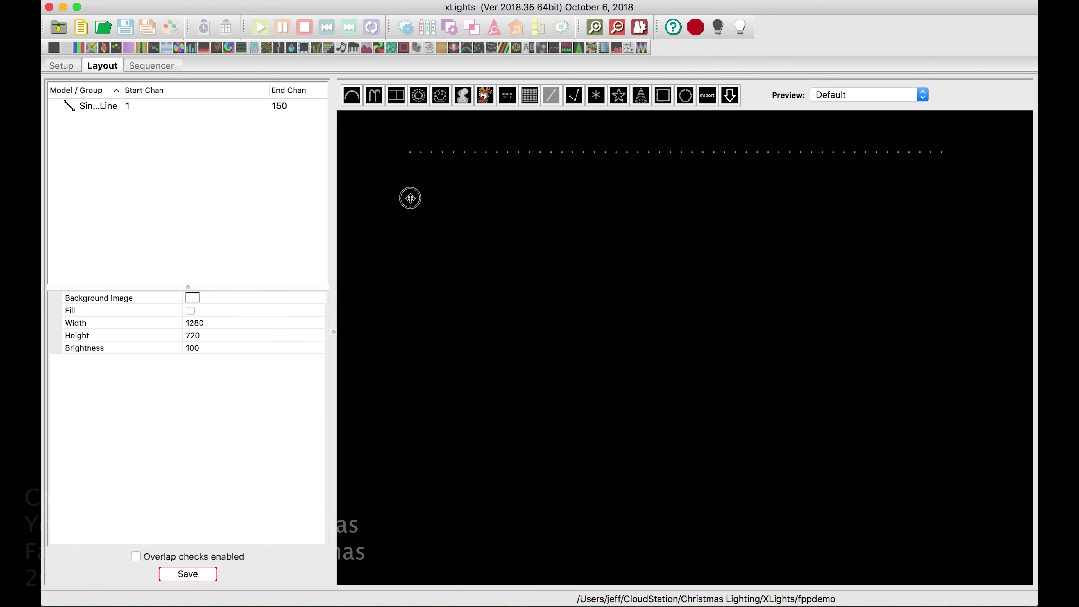
mouse_move(409, 197)
mouse_down()
mouse_move(575, 251)
mouse_move(787, 233)
mouse_move(923, 186)
mouse_move(943, 200)
mouse_up()
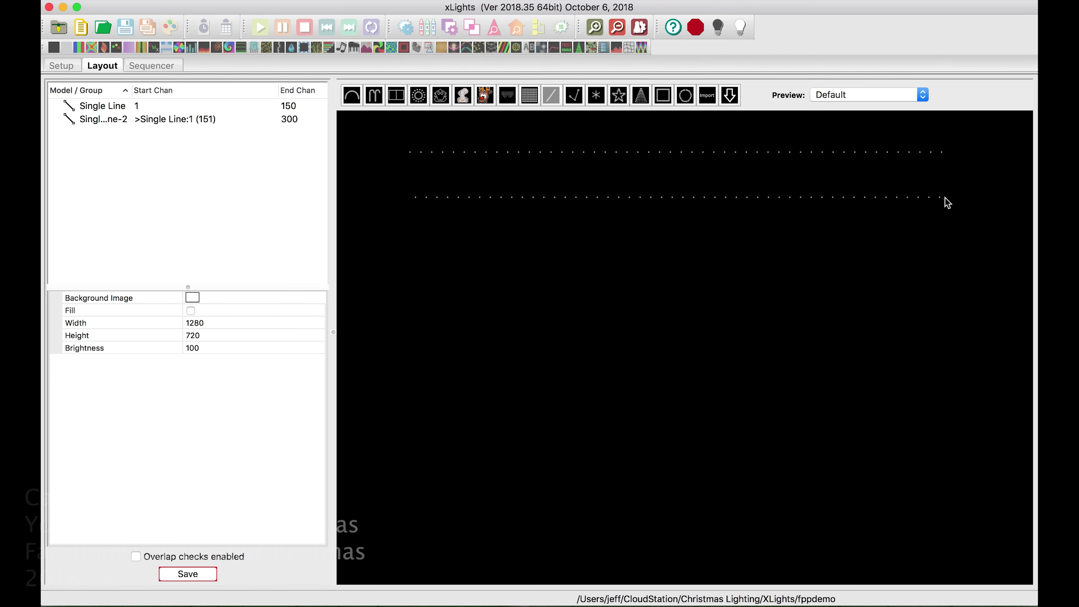
Set Single Line to 100 nodes and save the layout
click(89, 105)
click(212, 335)
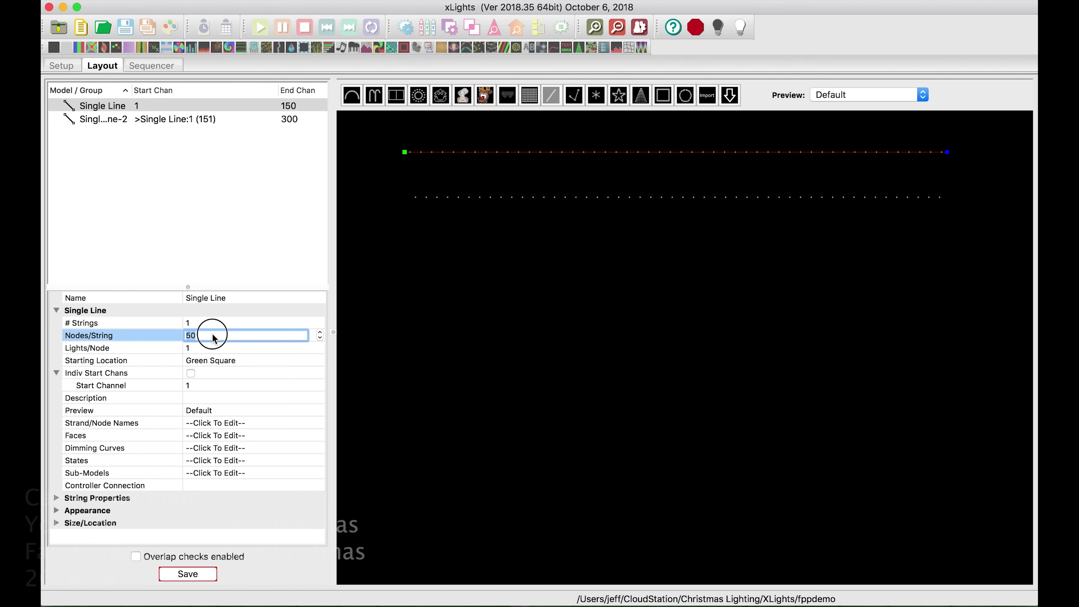
text(100)
key(Return)
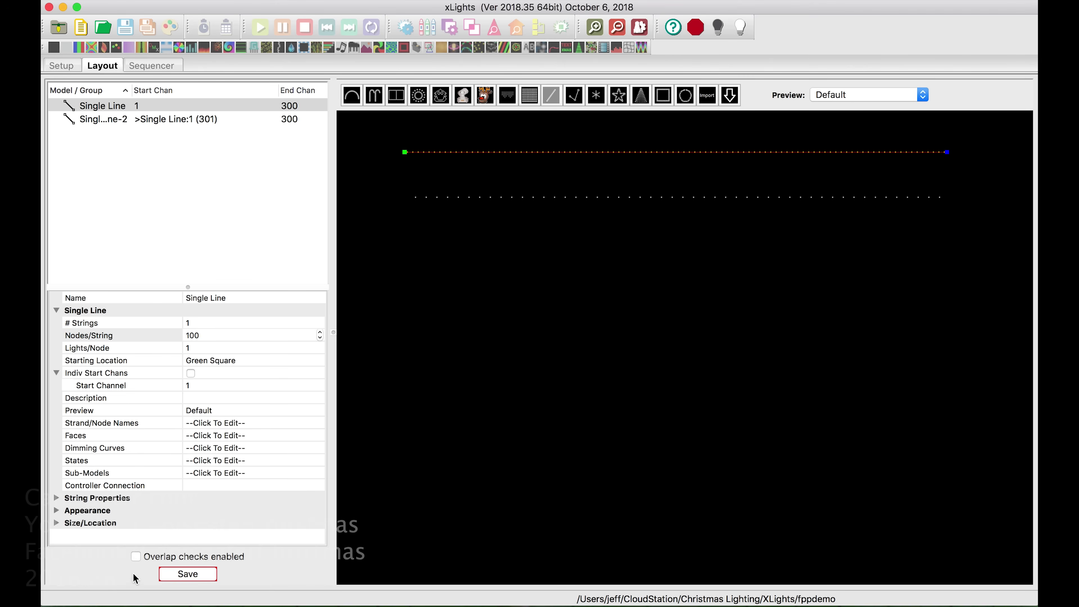
click(188, 574)
Set Single Line-2 to 100 nodes and save the layout again
mouse_move(199, 137)
click(169, 121)
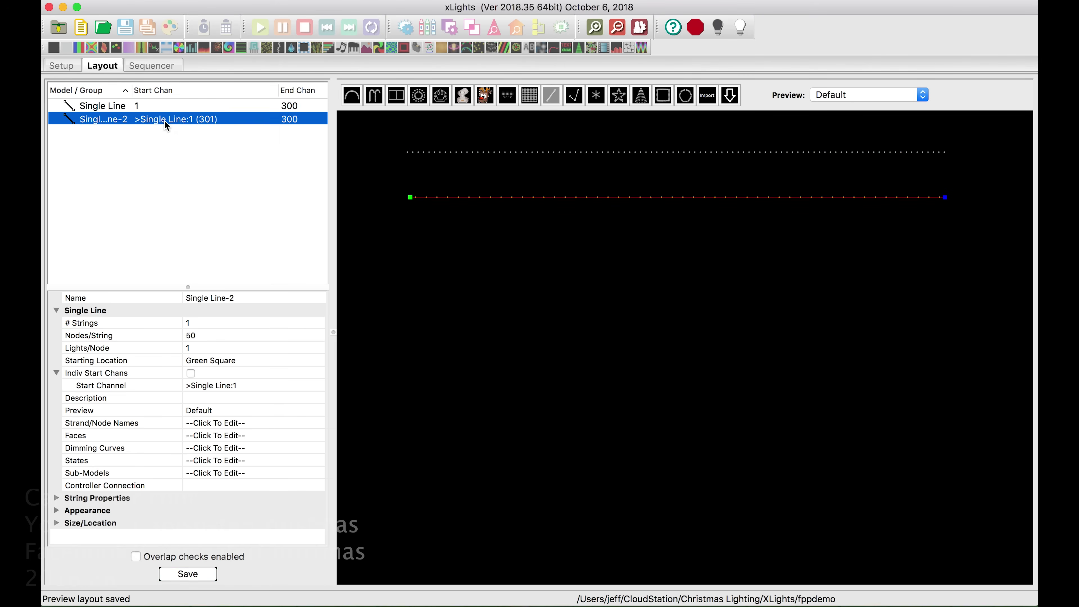
click(203, 335)
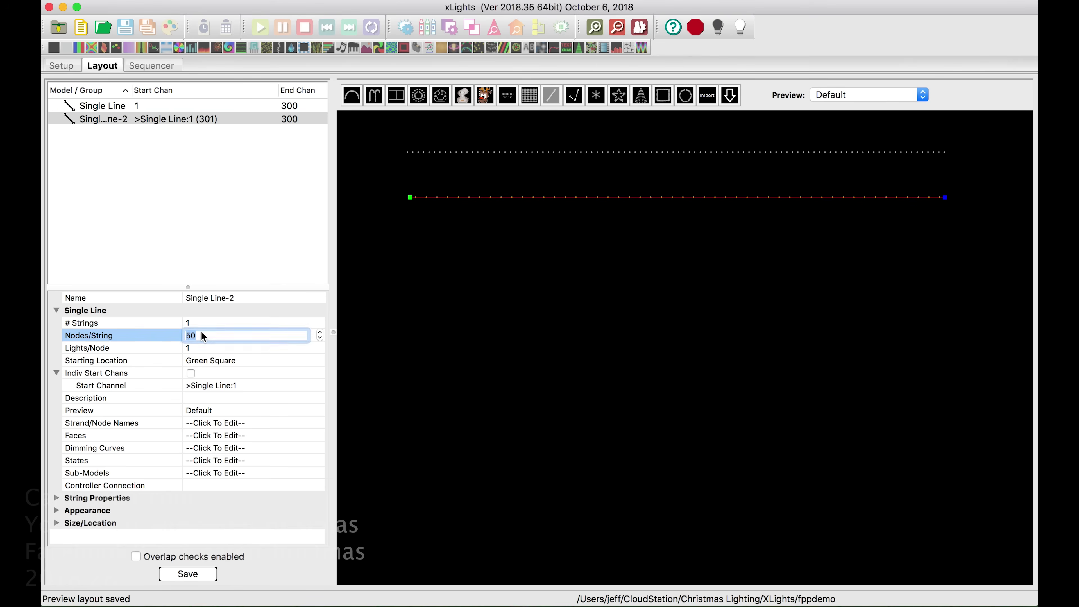
text(100)
key(Return)
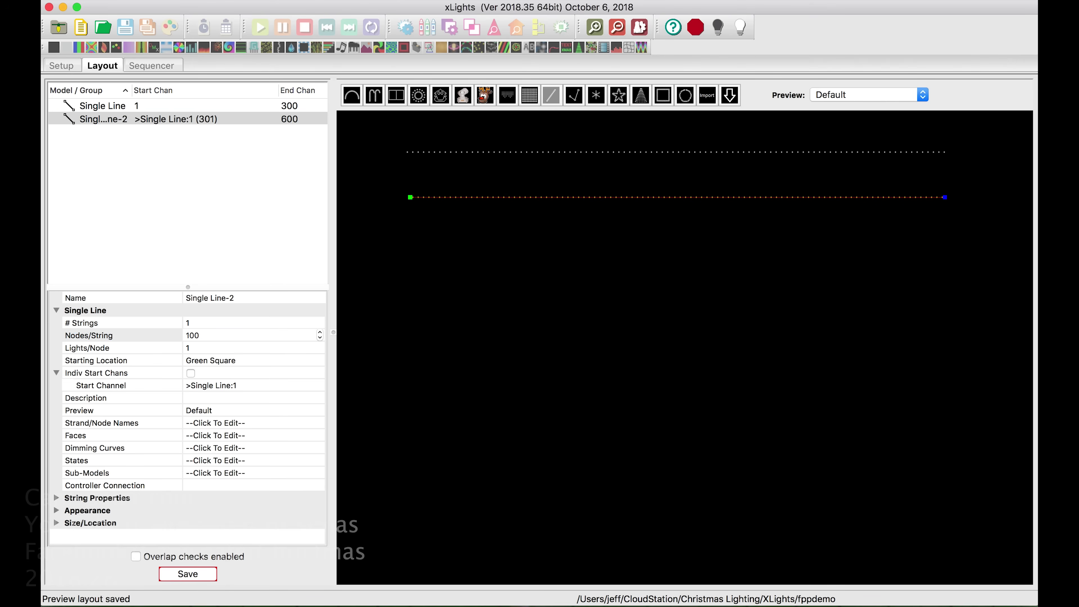
click(186, 578)
mouse_move(297, 112)
Create a new Animation sequence containing all models at the chosen frame rate
click(154, 66)
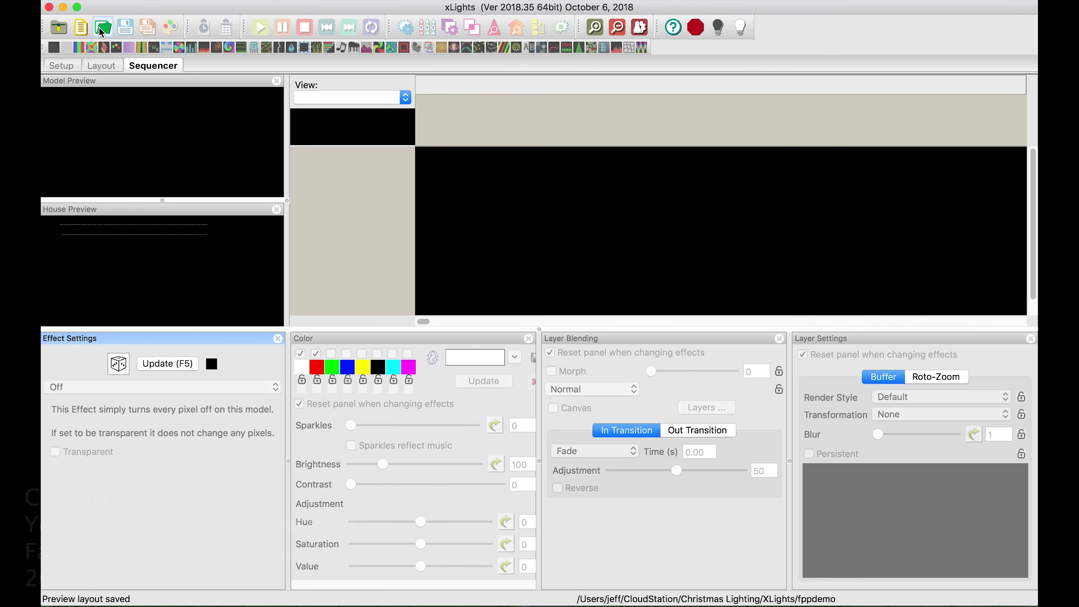
click(81, 28)
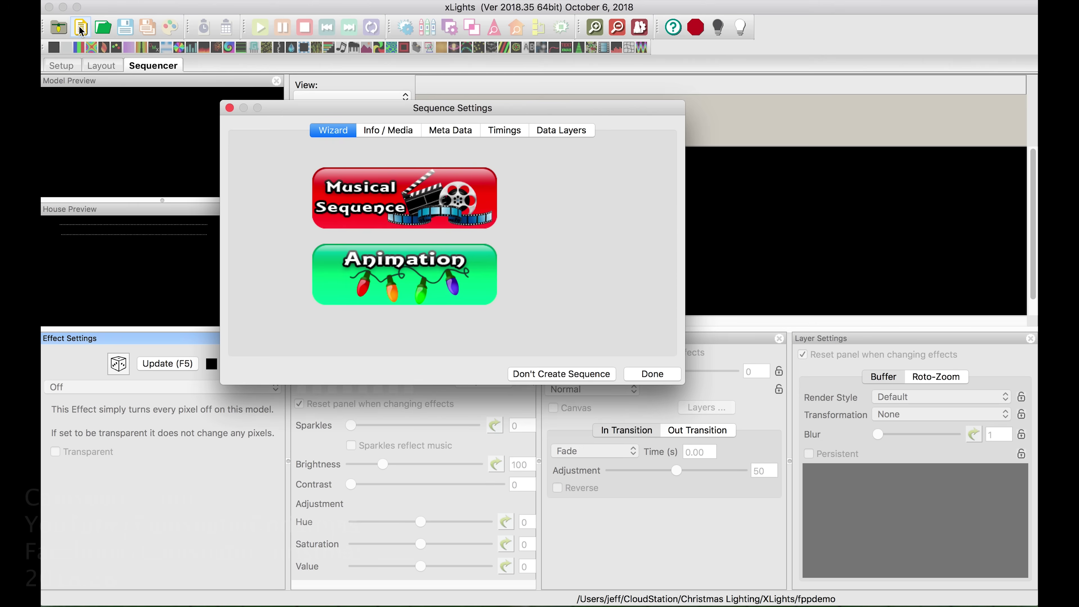
click(382, 272)
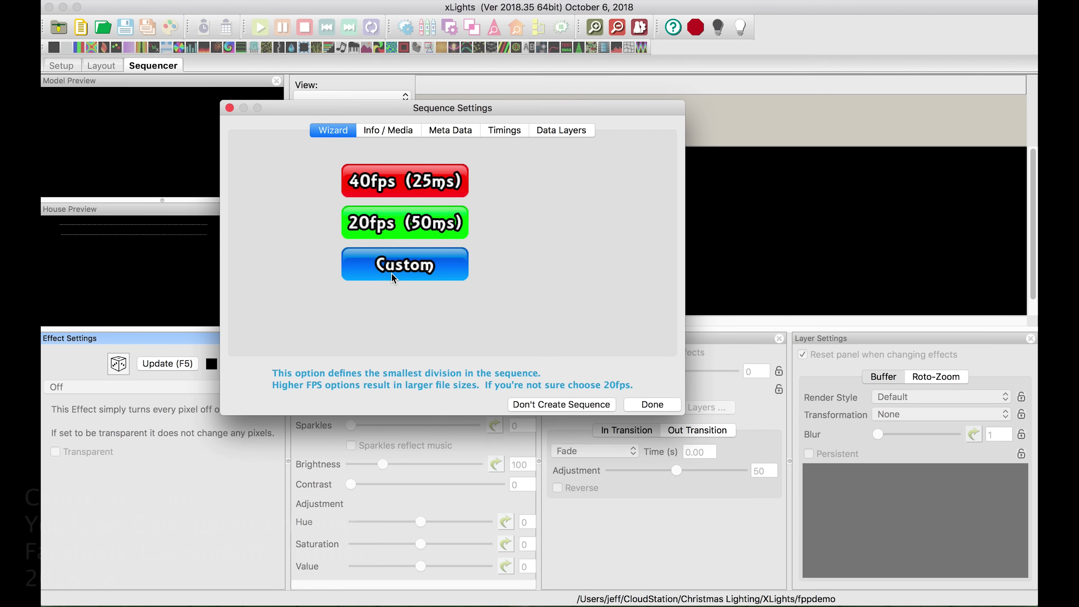
click(442, 223)
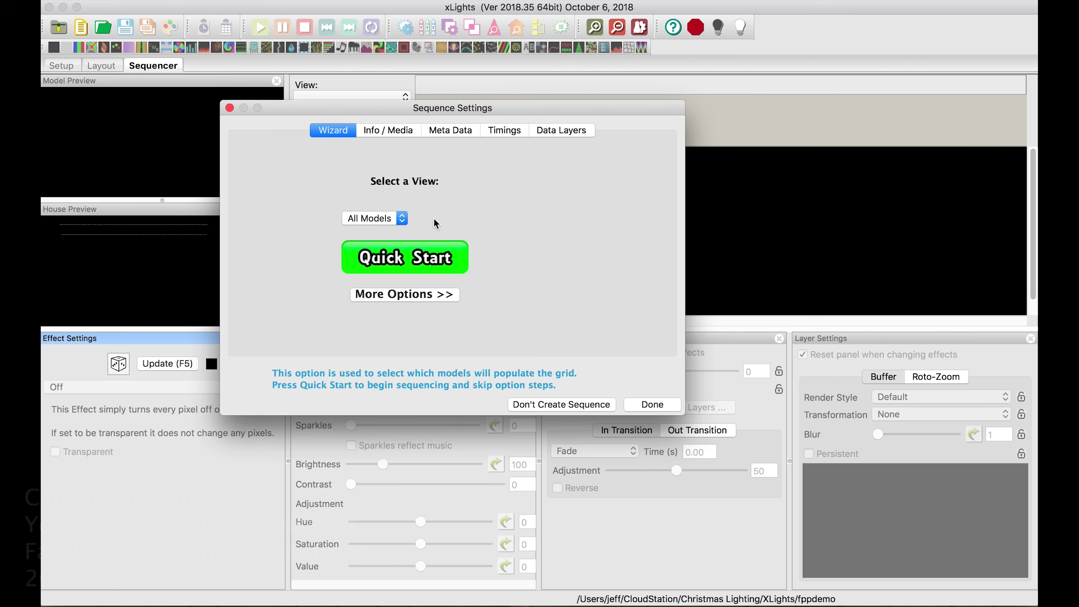
click(645, 404)
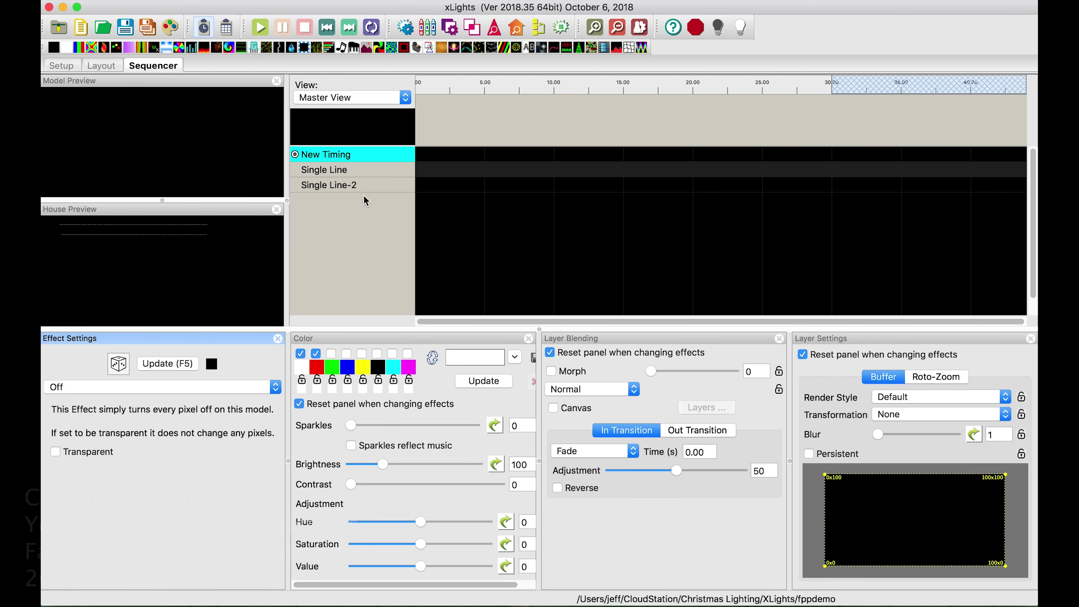
click(79, 47)
Replace the earlier Bars effect with a new Bars effect on the Single Line row
drag(78, 48, 421, 172)
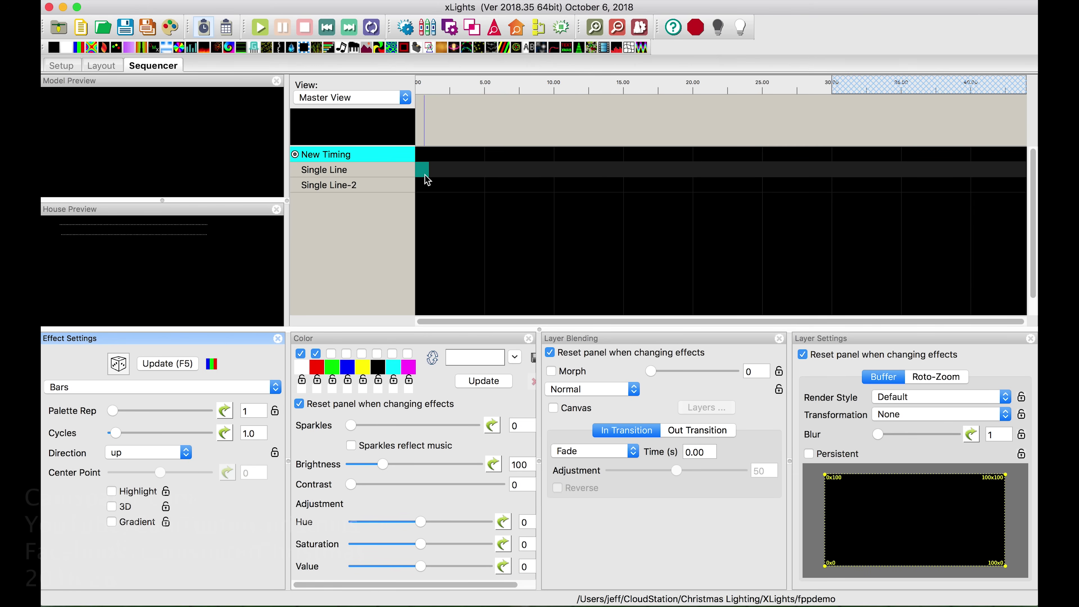
mouse_move(79, 50)
mouse_down()
mouse_move(366, 191)
mouse_move(451, 183)
mouse_move(434, 173)
mouse_up()
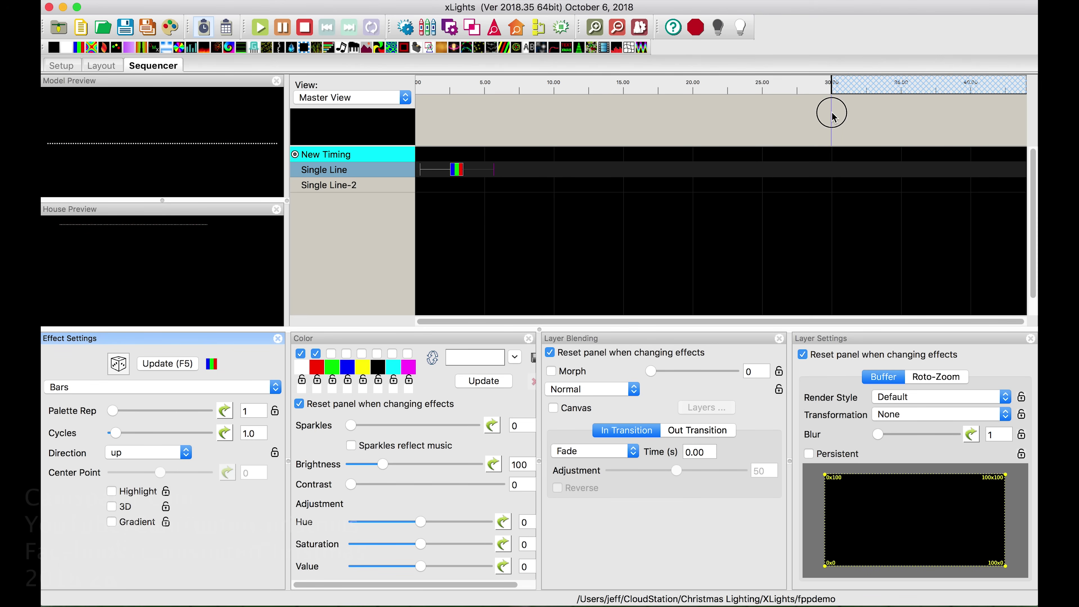
key(t)
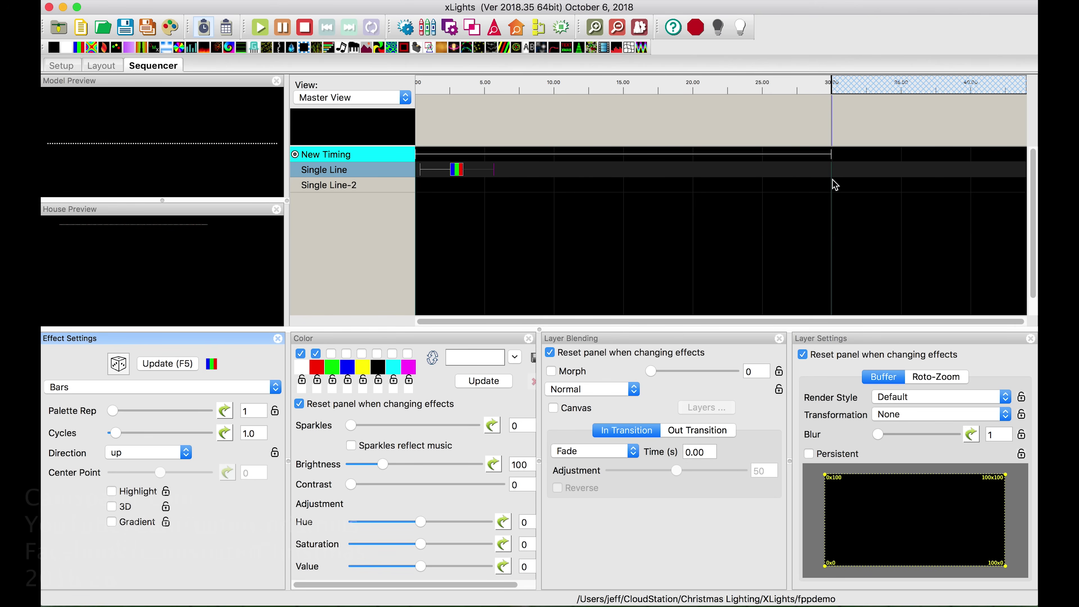
click(455, 169)
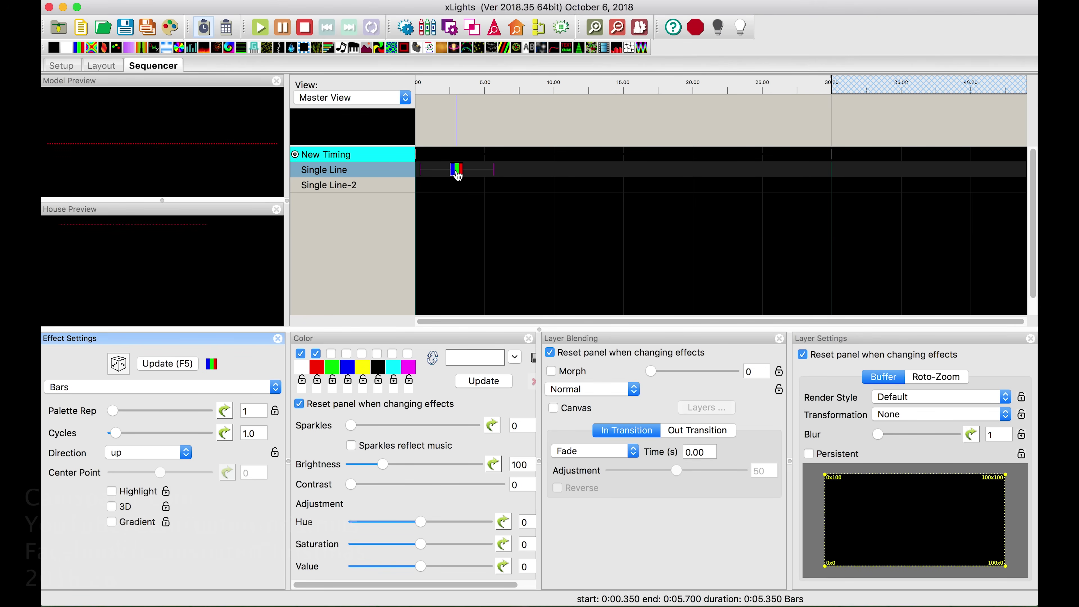
key(Delete)
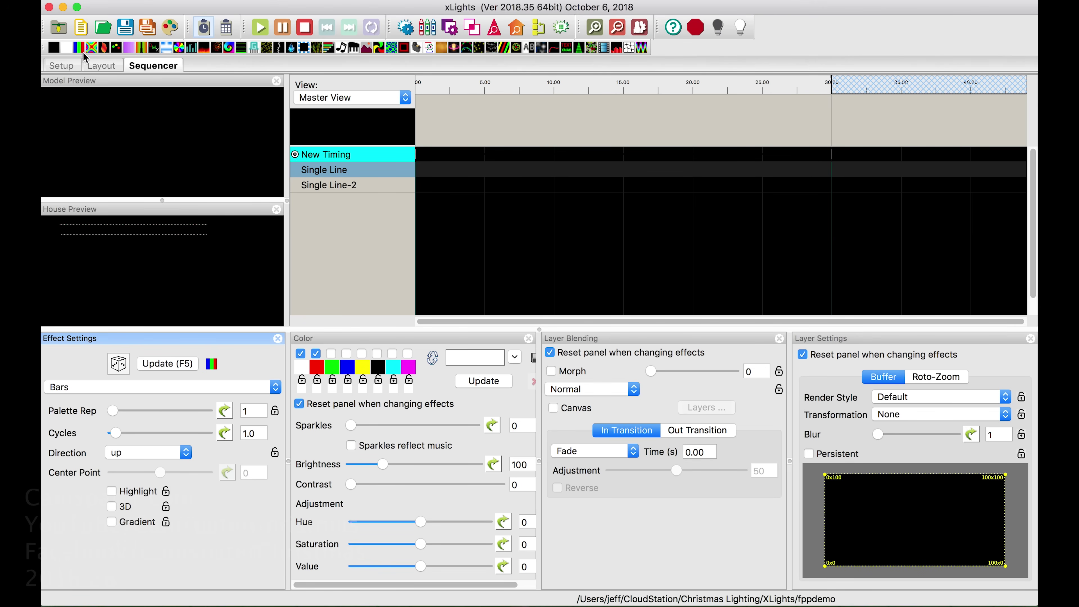
click(277, 162)
drag(277, 163, 484, 178)
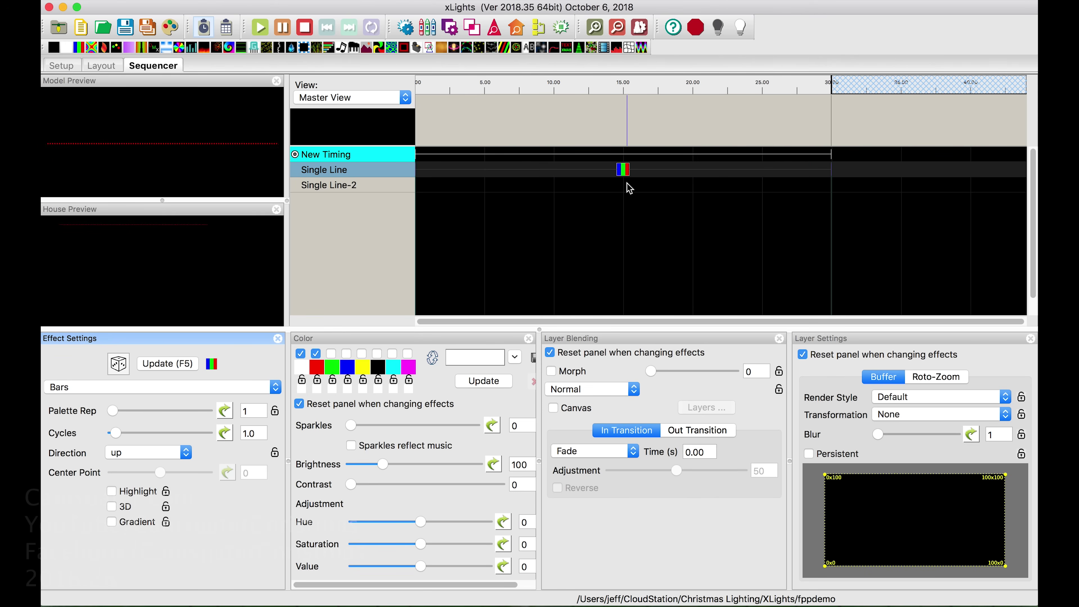
Set the Bars effect to direction Right, add green and blue, palette repeat 2, 13.5 cycles
click(622, 172)
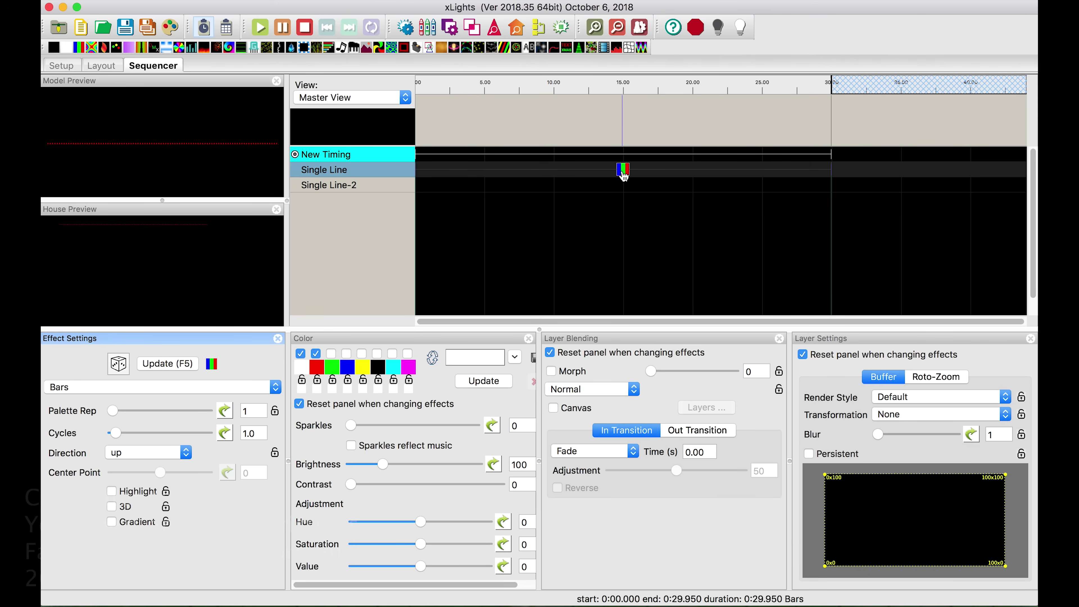
click(142, 453)
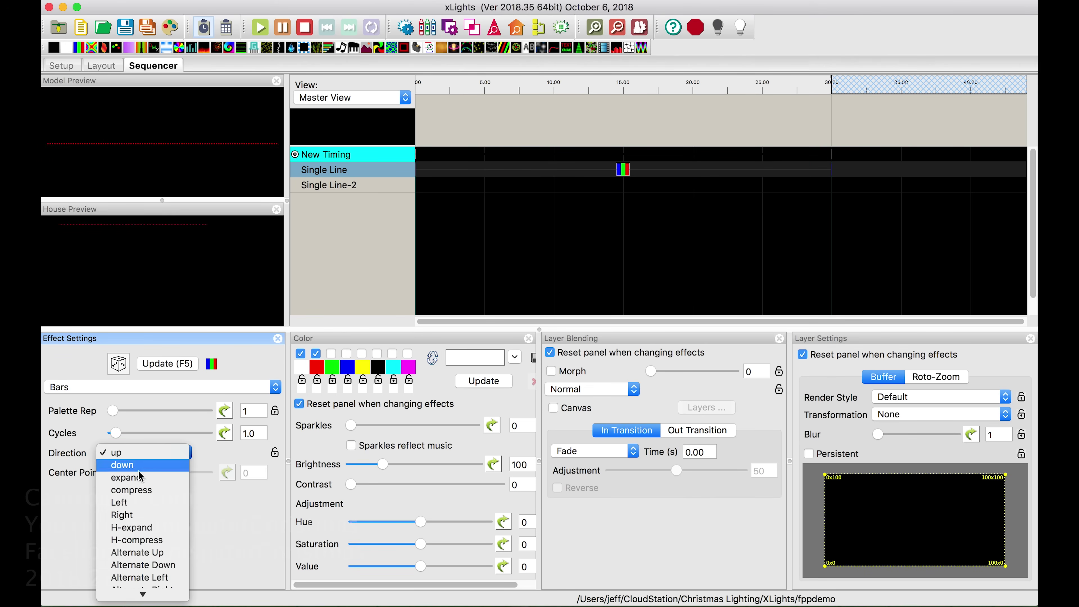
click(140, 514)
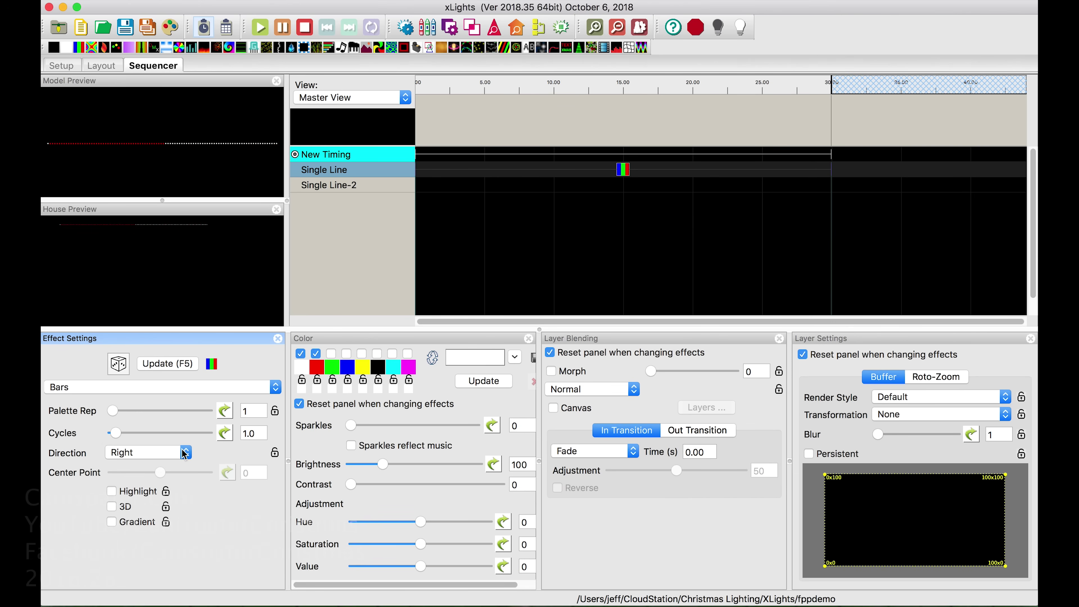
click(331, 354)
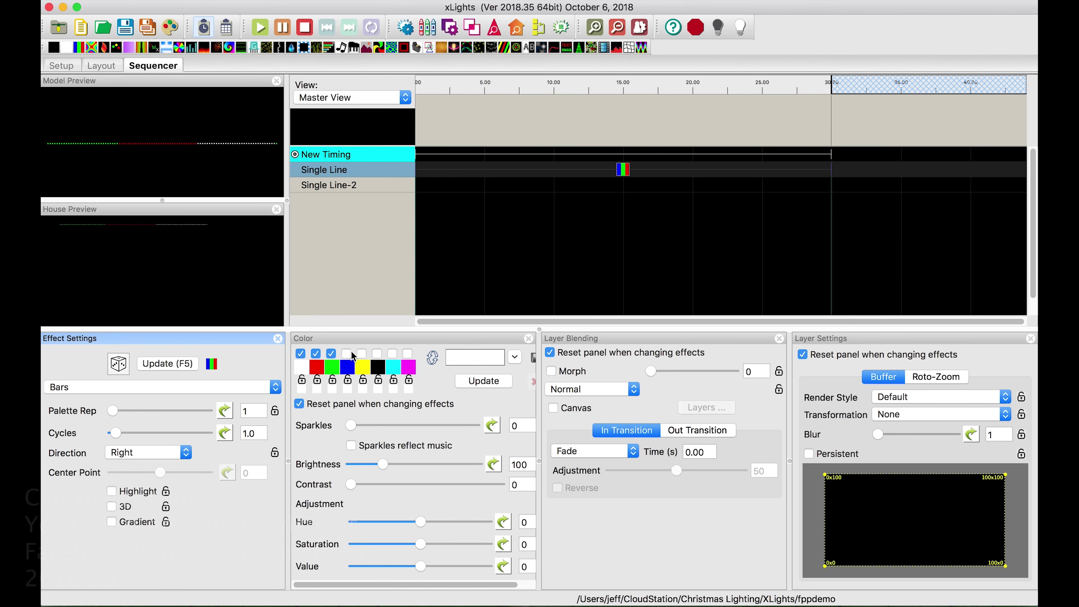
click(346, 355)
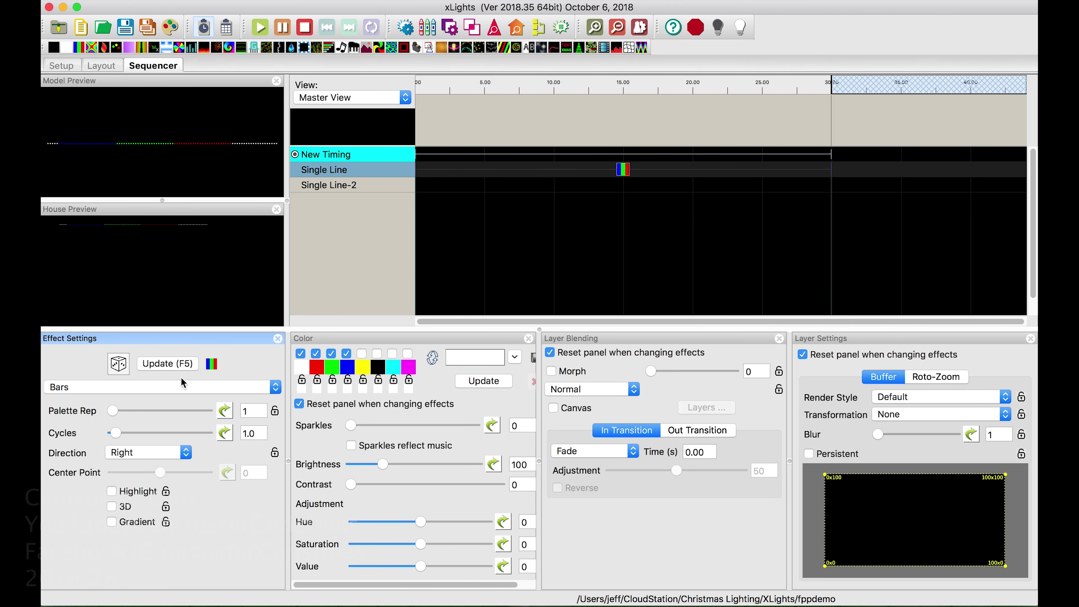
click(155, 411)
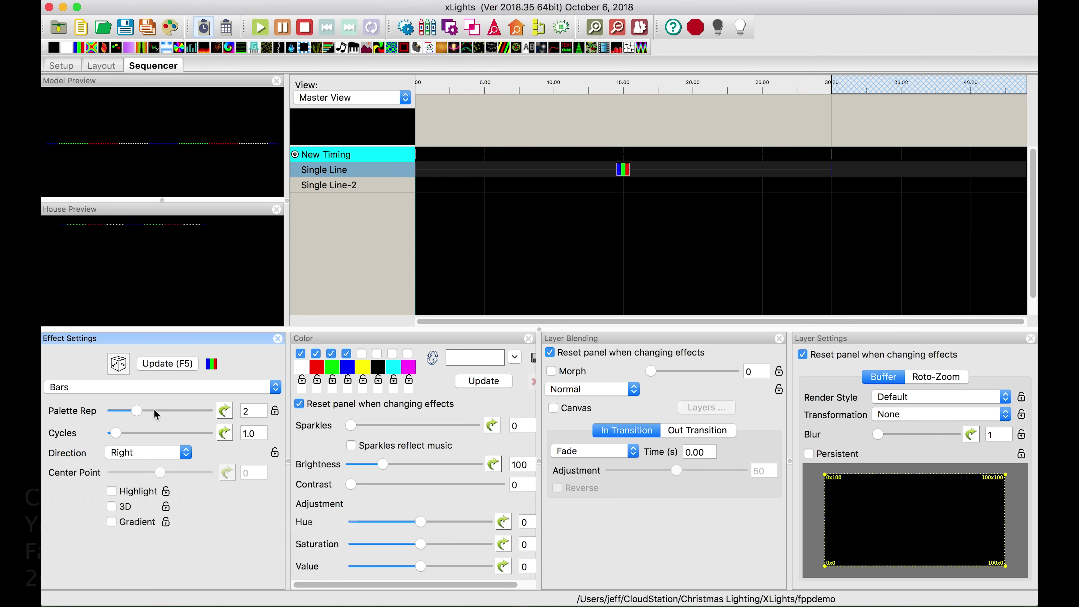
click(156, 433)
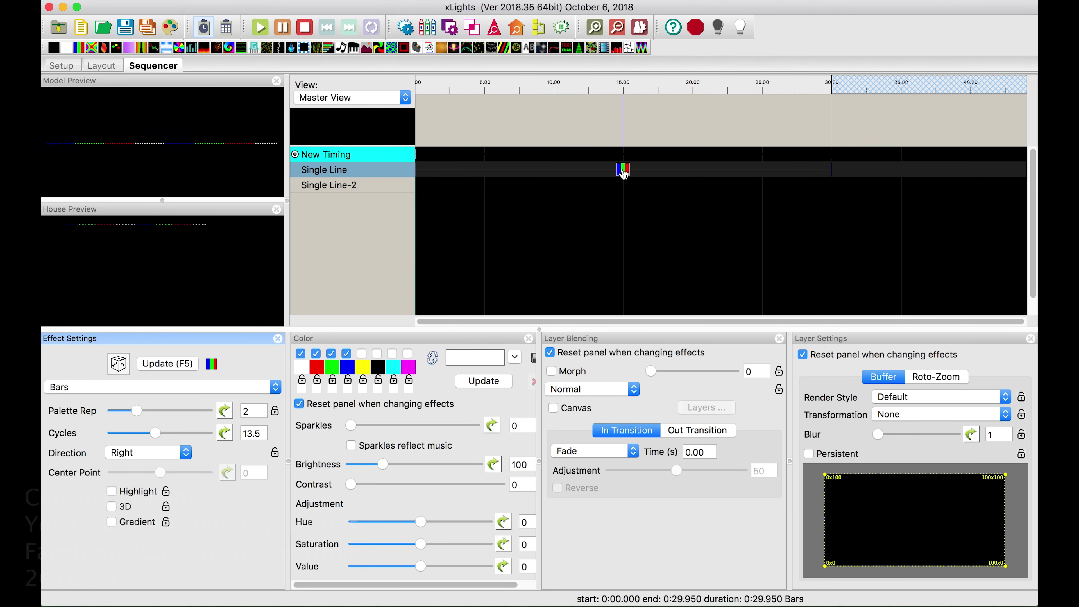
Paste the Bars effect into Single Line-2 and render the whole sequence
click(609, 187)
key(ctrl+v)
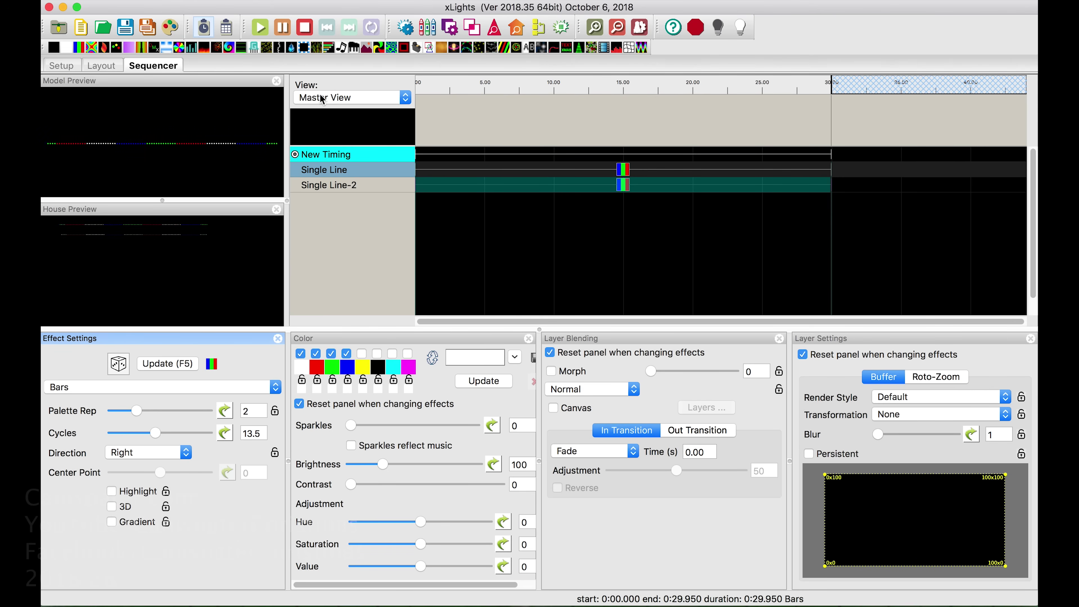
click(172, 31)
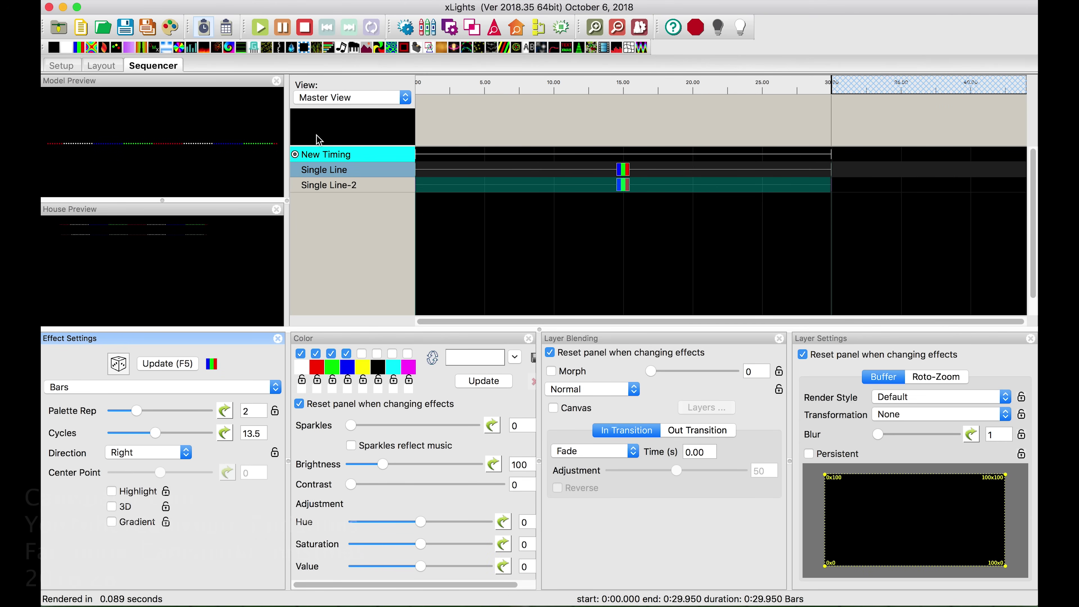
Save the sequence under the name BarDemo
click(126, 30)
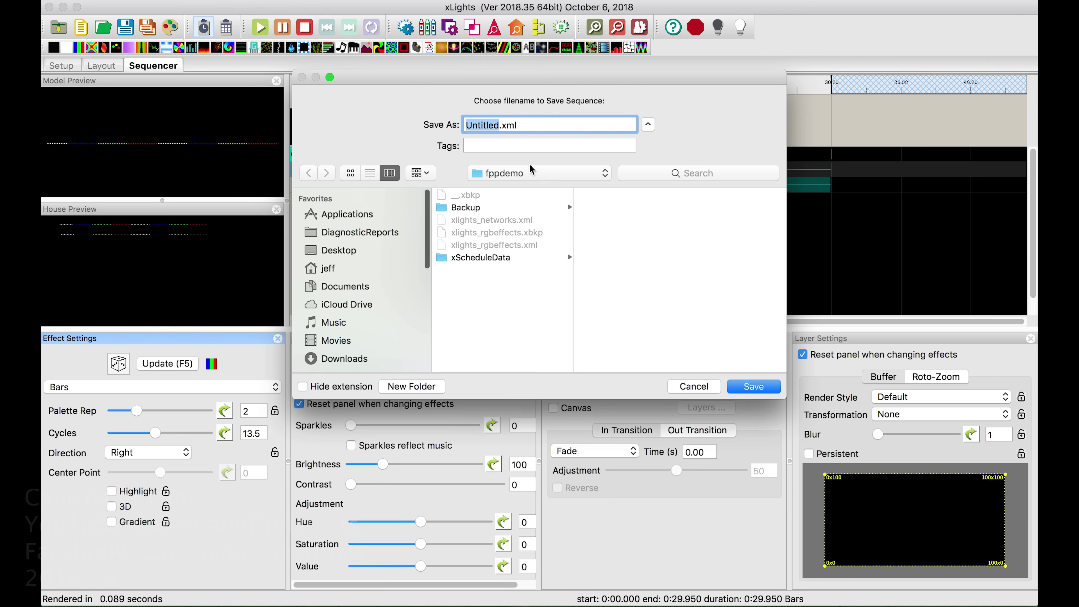
text(BarDem)
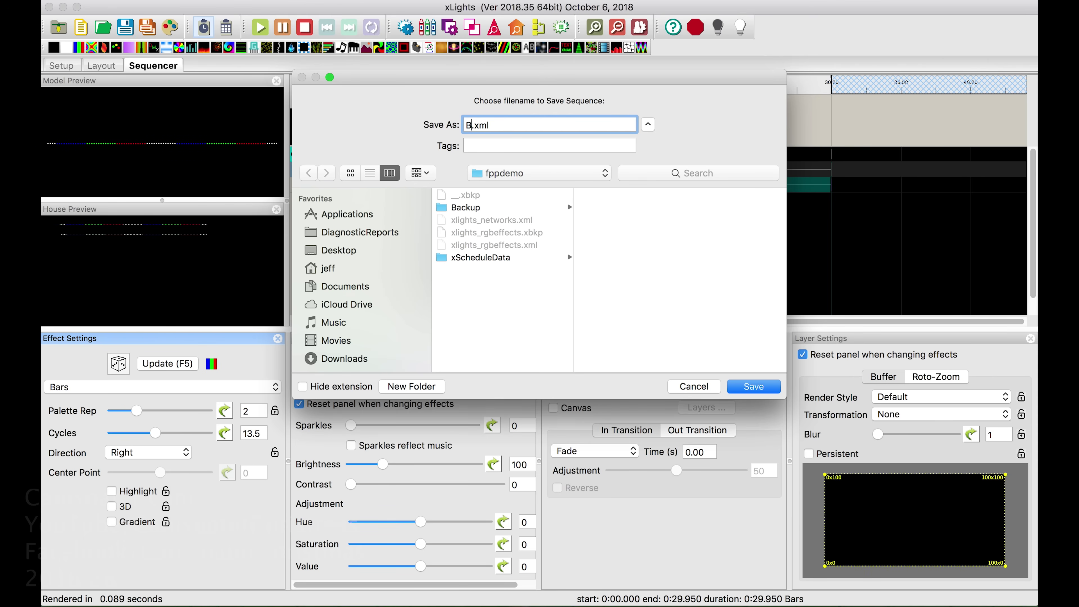
text(o)
key(Return)
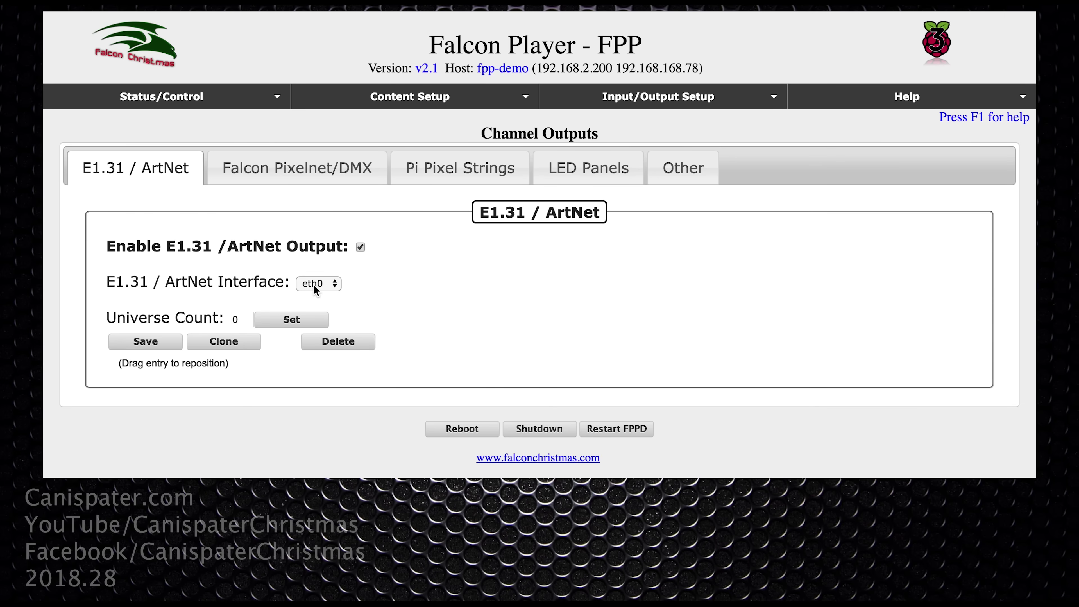
Keep eth0, set the E1.31 universe count to 2, save, and restart FPPD
click(334, 282)
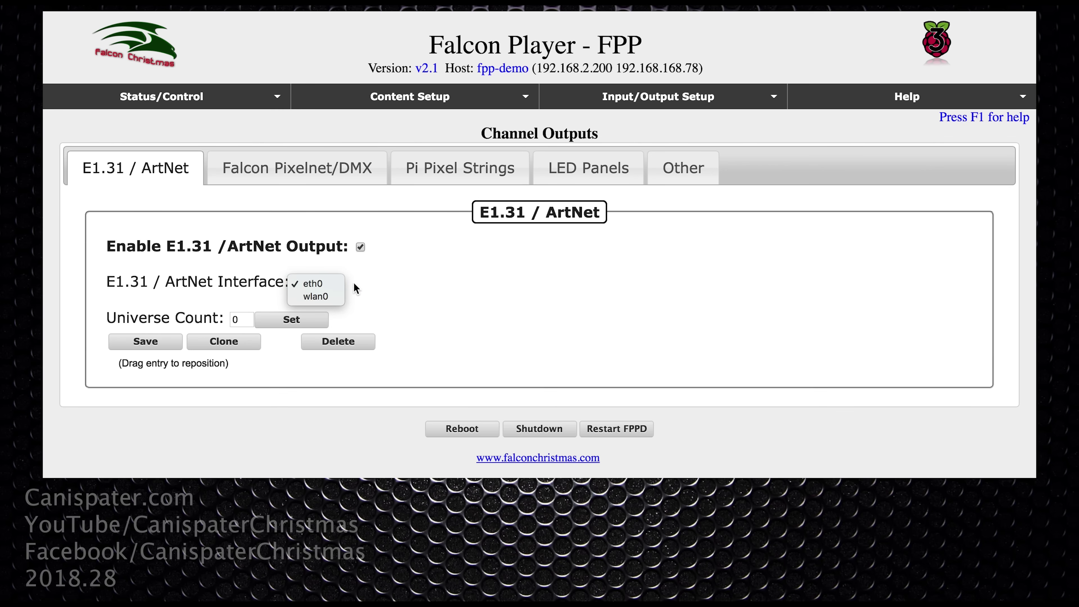
click(365, 281)
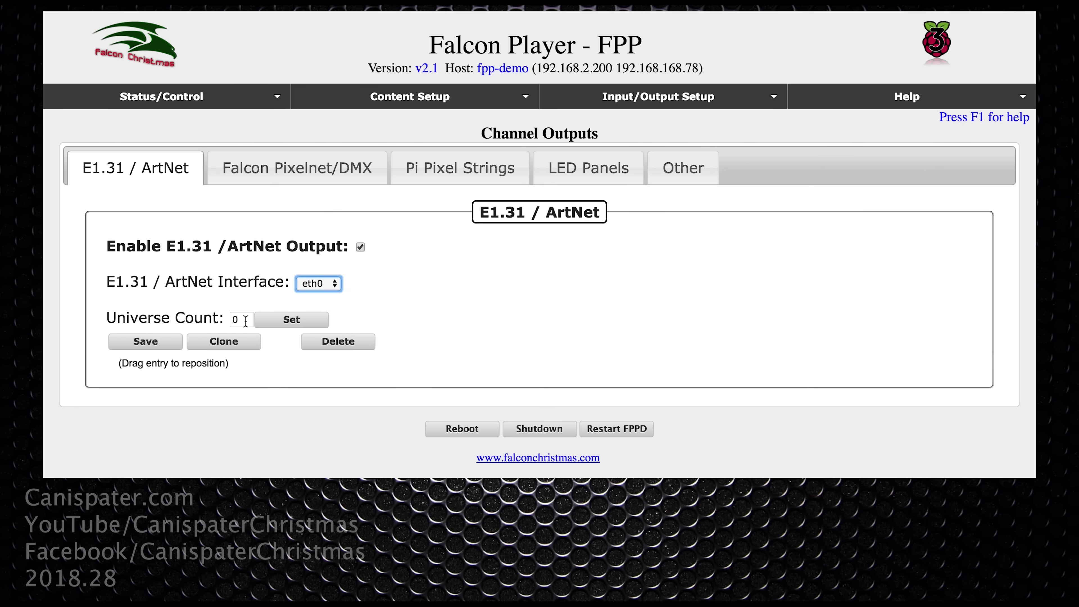
double_click(245, 319)
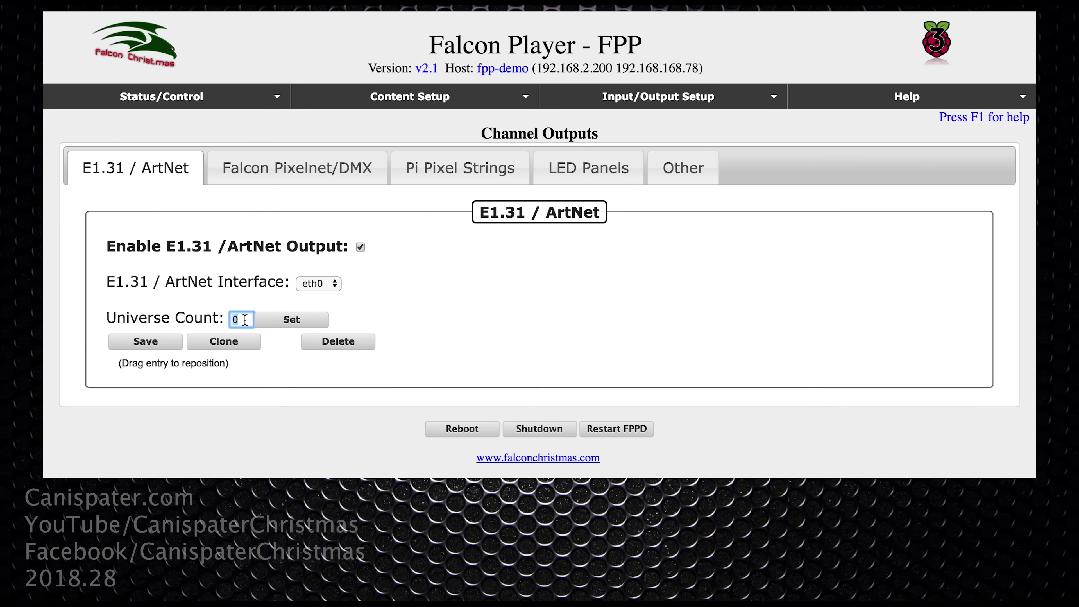
text(2)
click(291, 320)
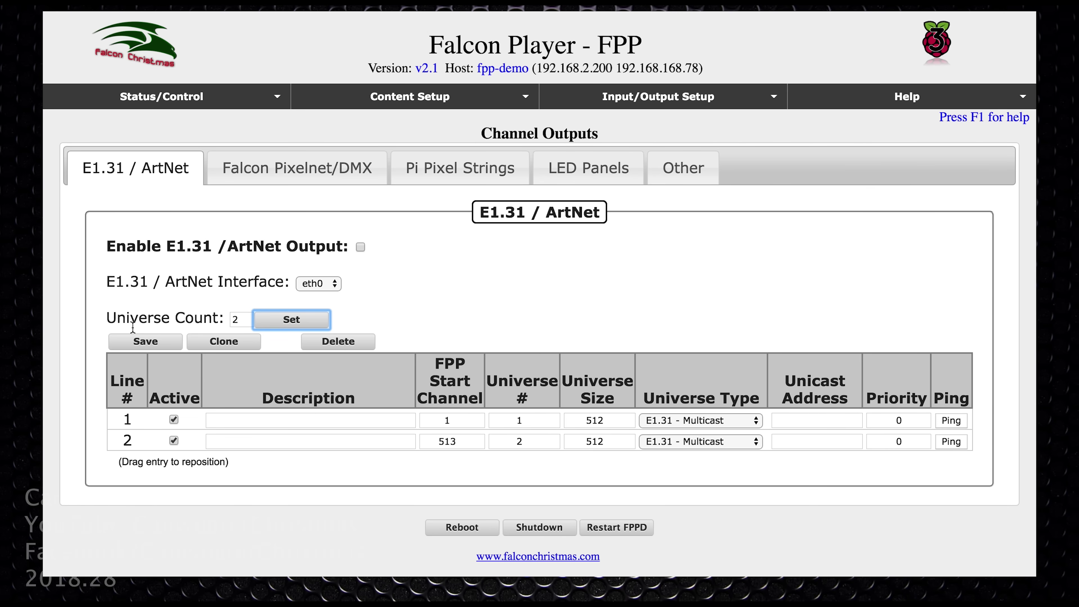
click(142, 340)
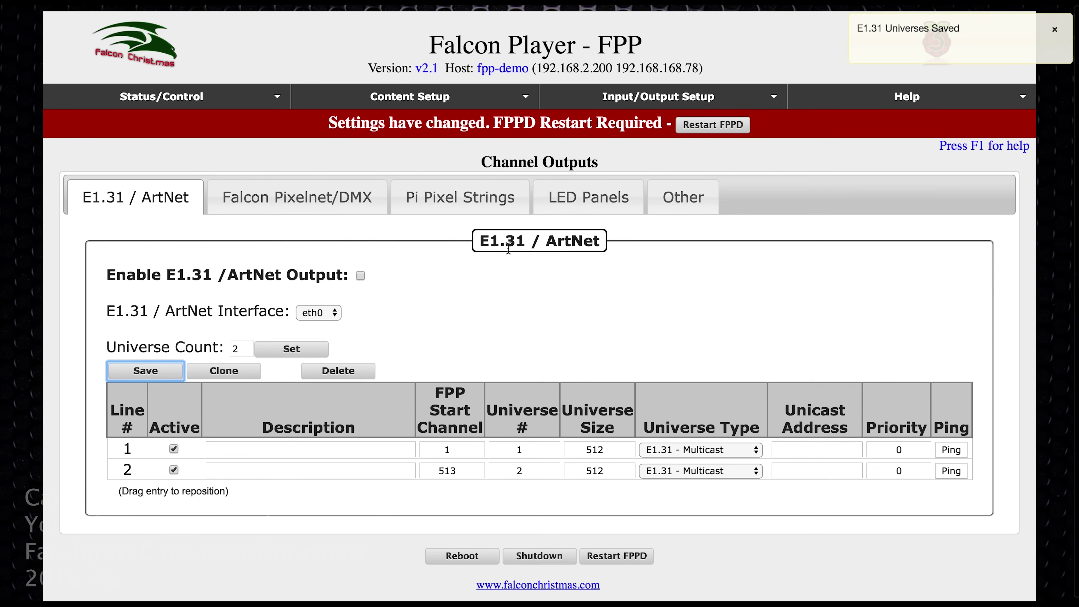
click(722, 132)
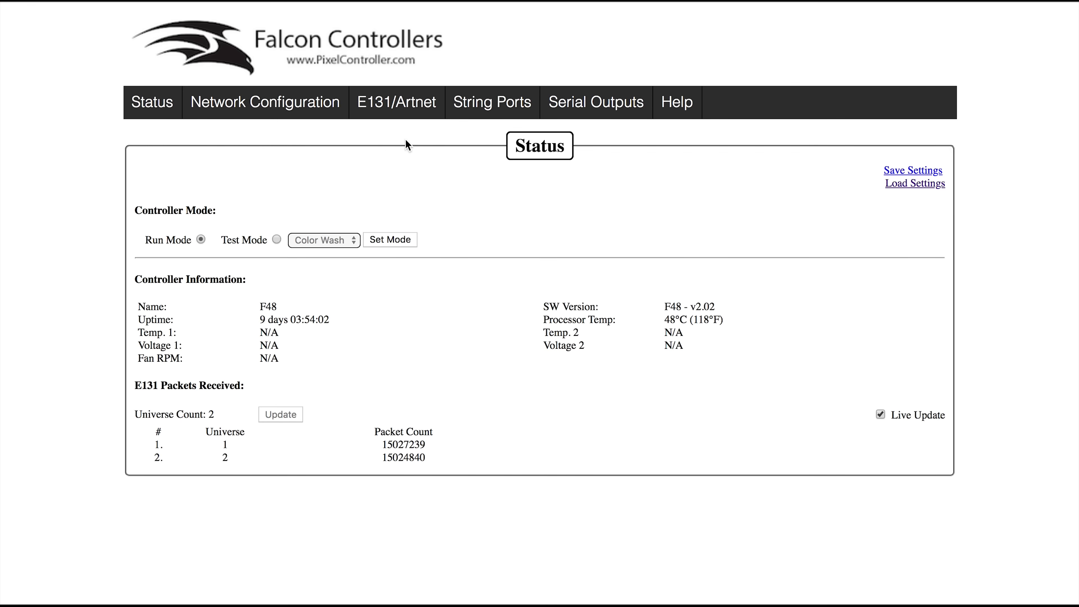
View the controller's E131 setup listing universes 1 and 2 at 512 channels
click(401, 109)
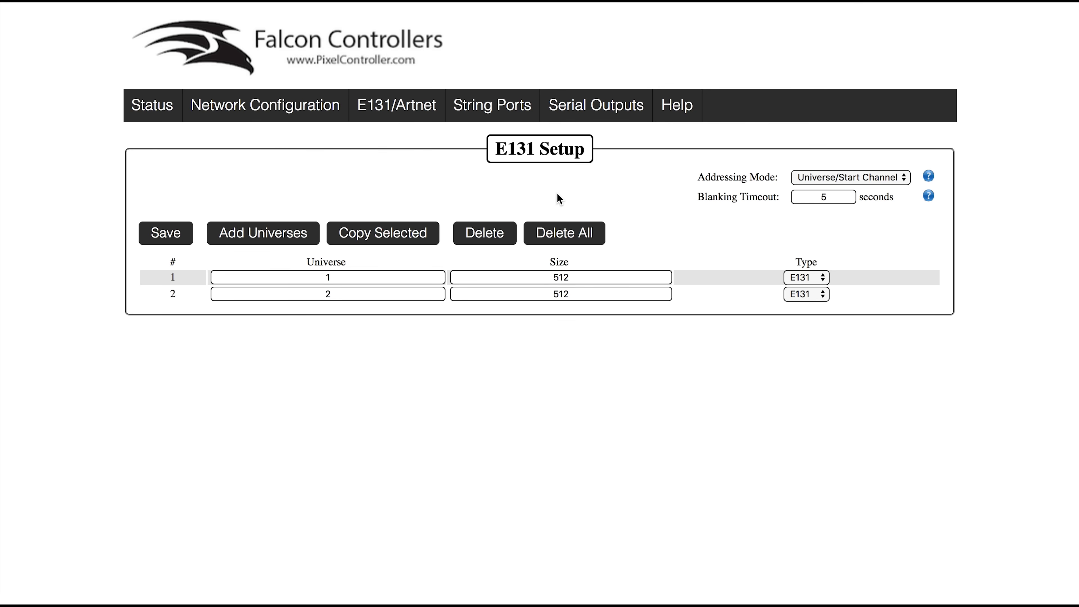
Show the Falcon controller's String Ports configuration table
click(493, 108)
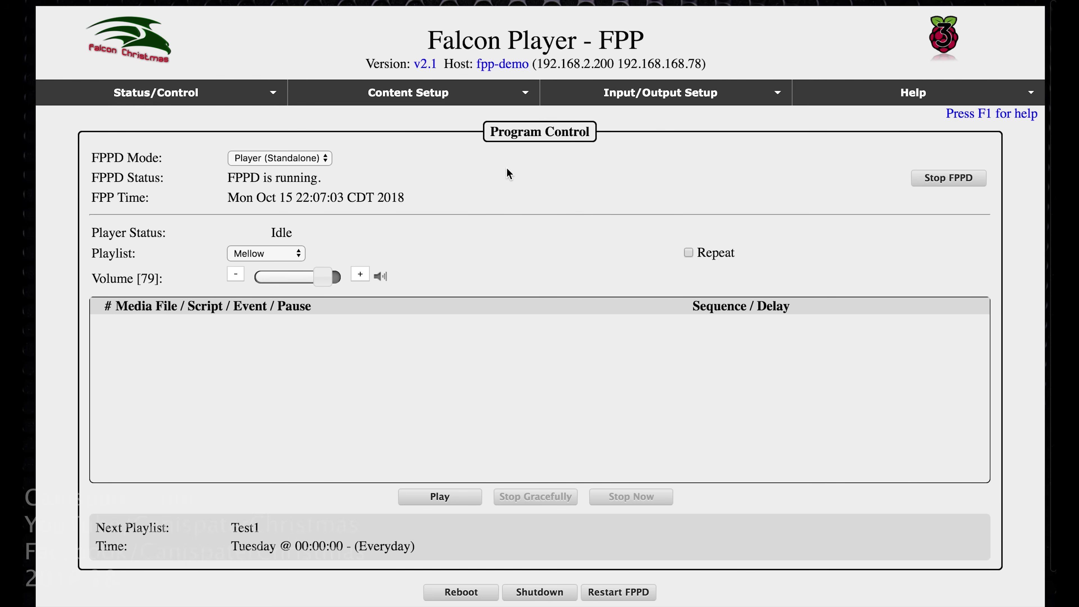
Upload BarDemo.fseq via the File Manager, then go to the Playlists page
mouse_move(526, 97)
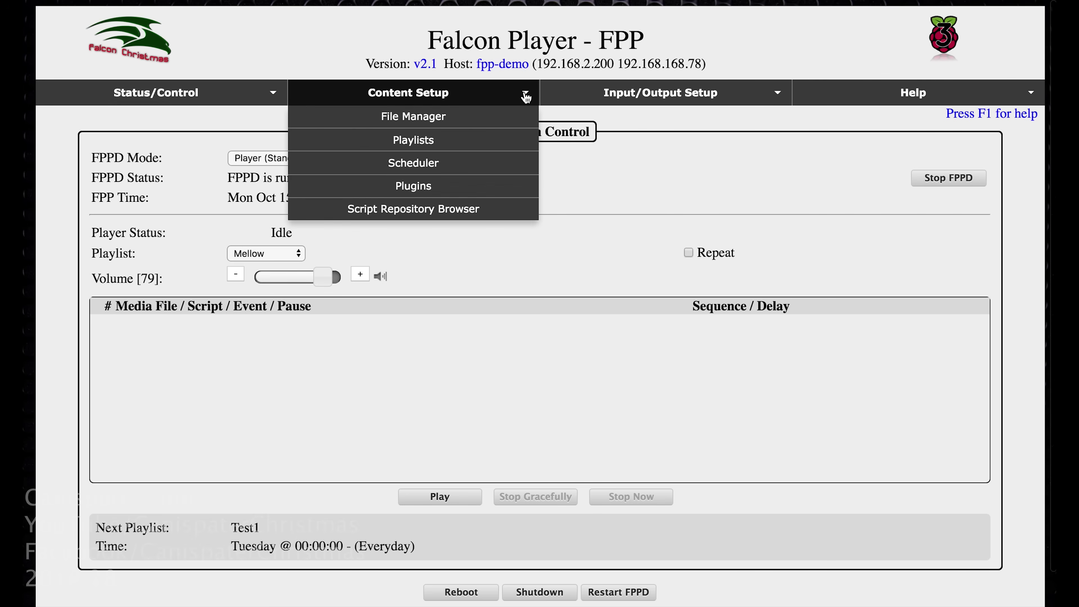
click(481, 118)
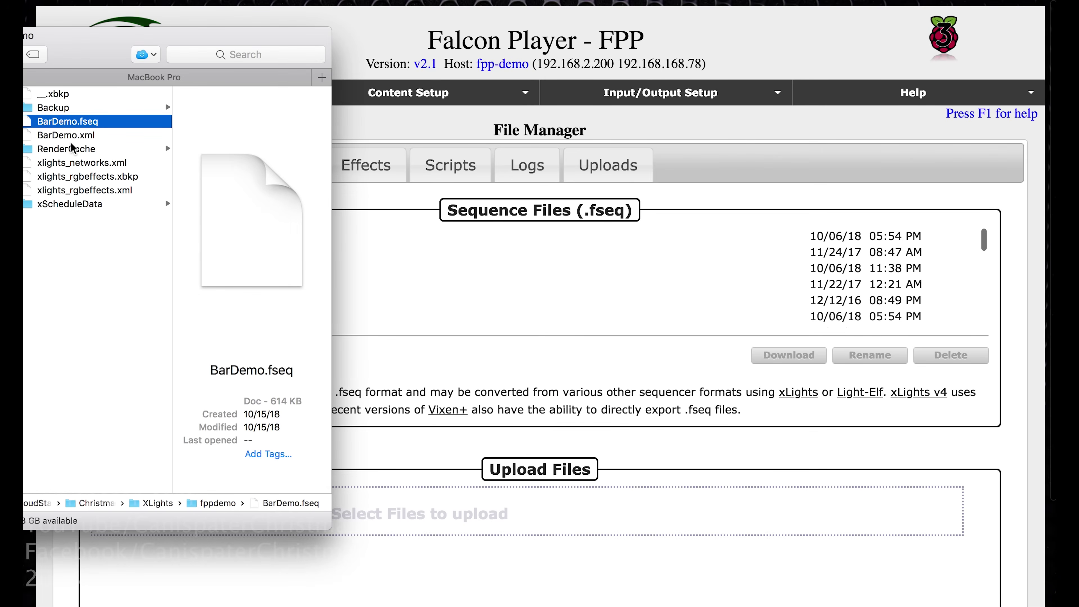
drag(27, 125, 359, 509)
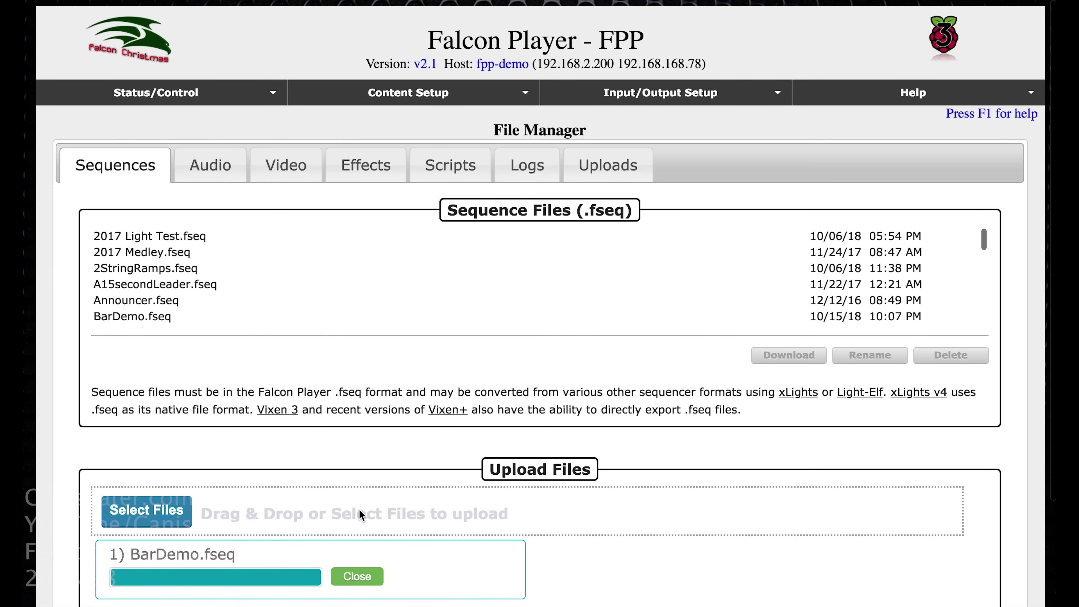
click(359, 577)
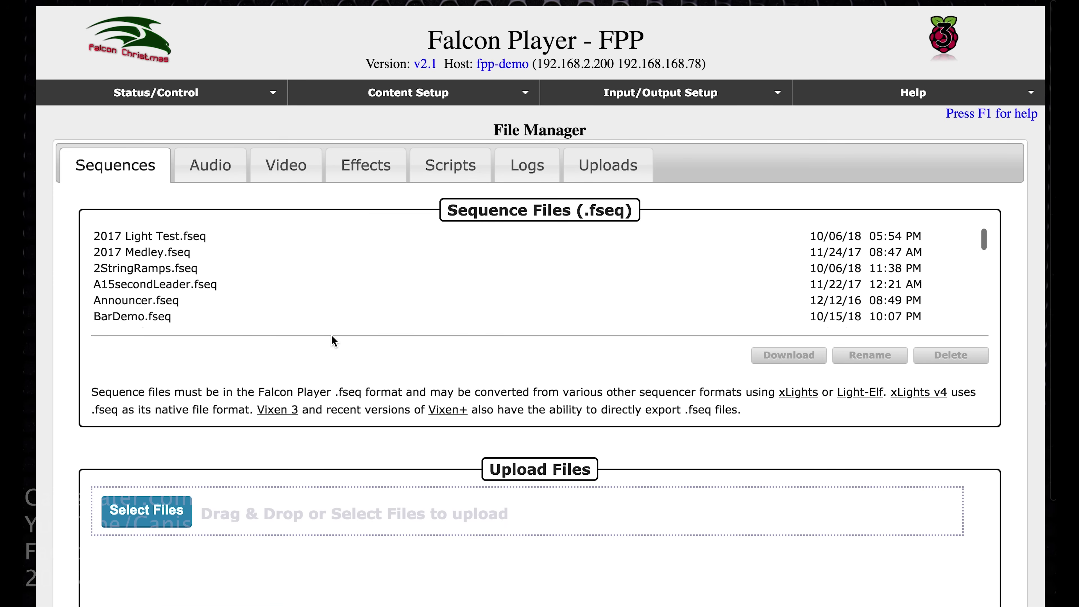
mouse_move(527, 92)
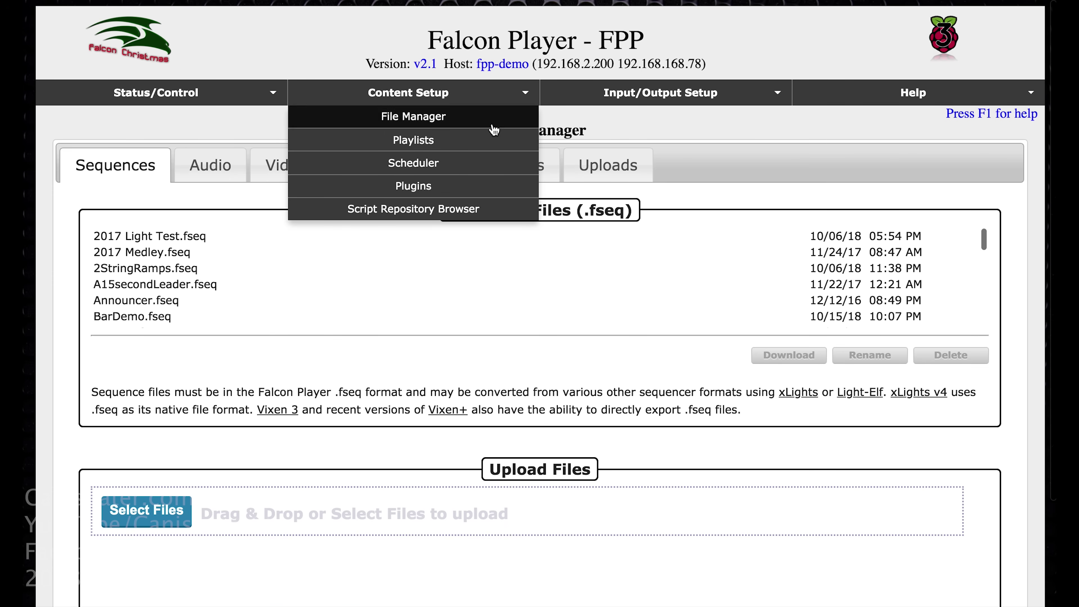
click(484, 143)
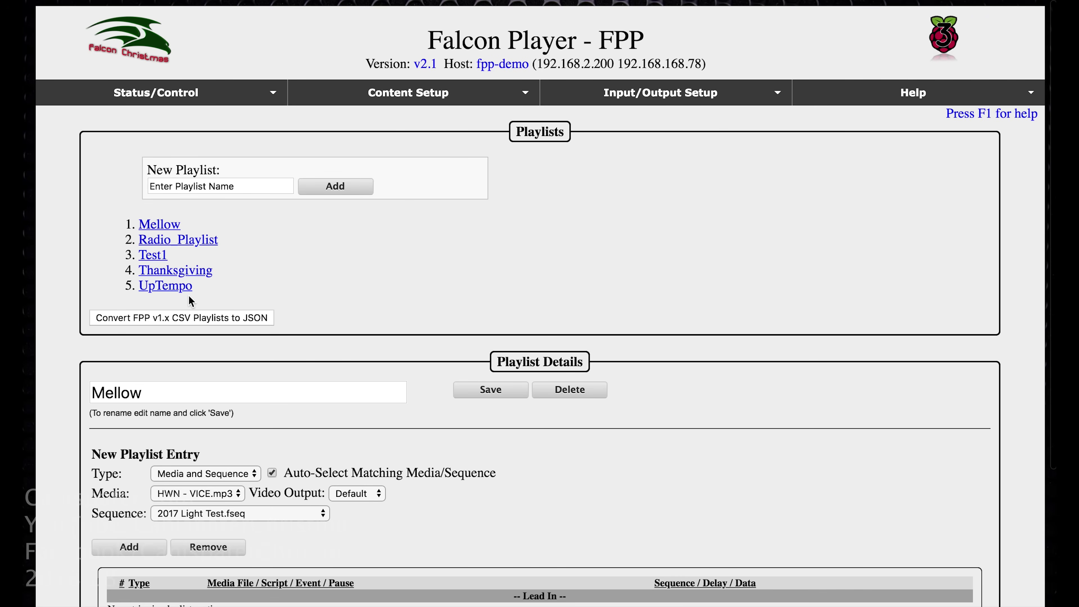
Add BarTest.fseq as a Sequence Only entry after 2StringRamps.fseq in Test1, then save the playlist
click(155, 255)
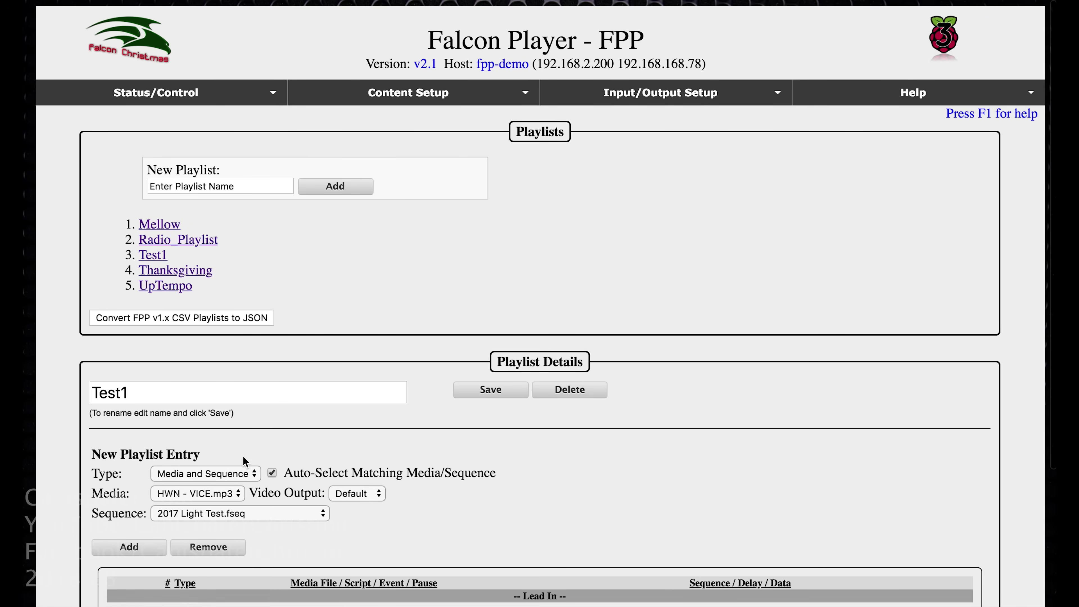
scroll(243, 456, down, 4)
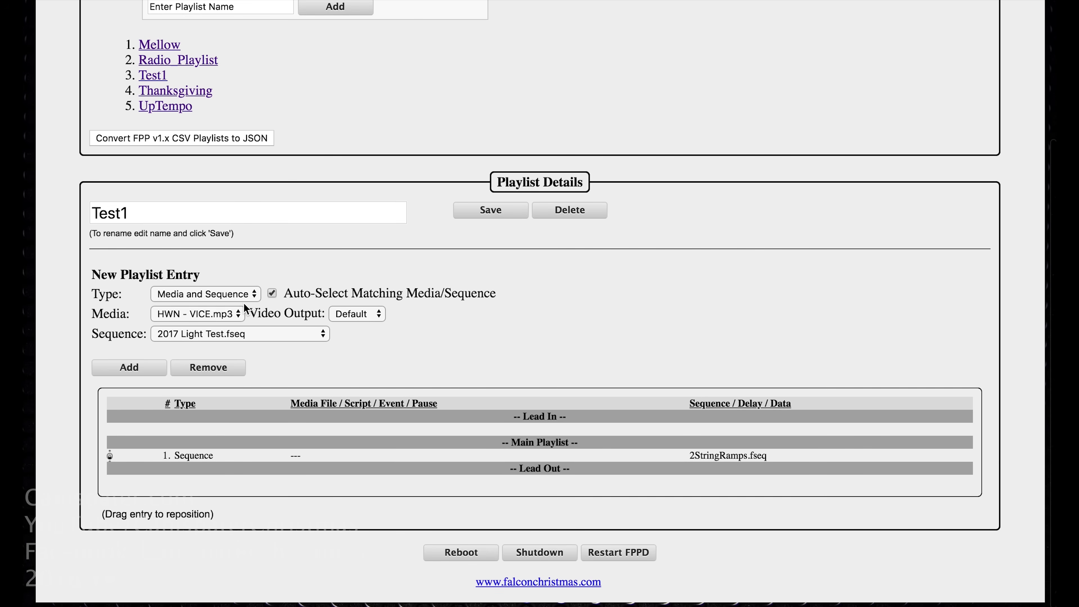
click(249, 293)
click(232, 320)
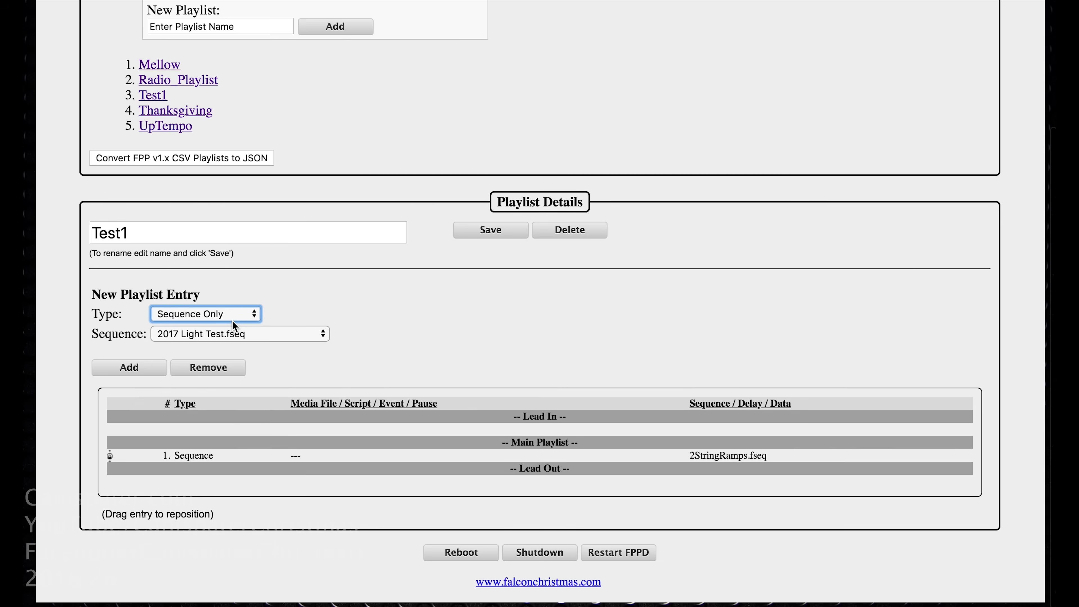
click(220, 333)
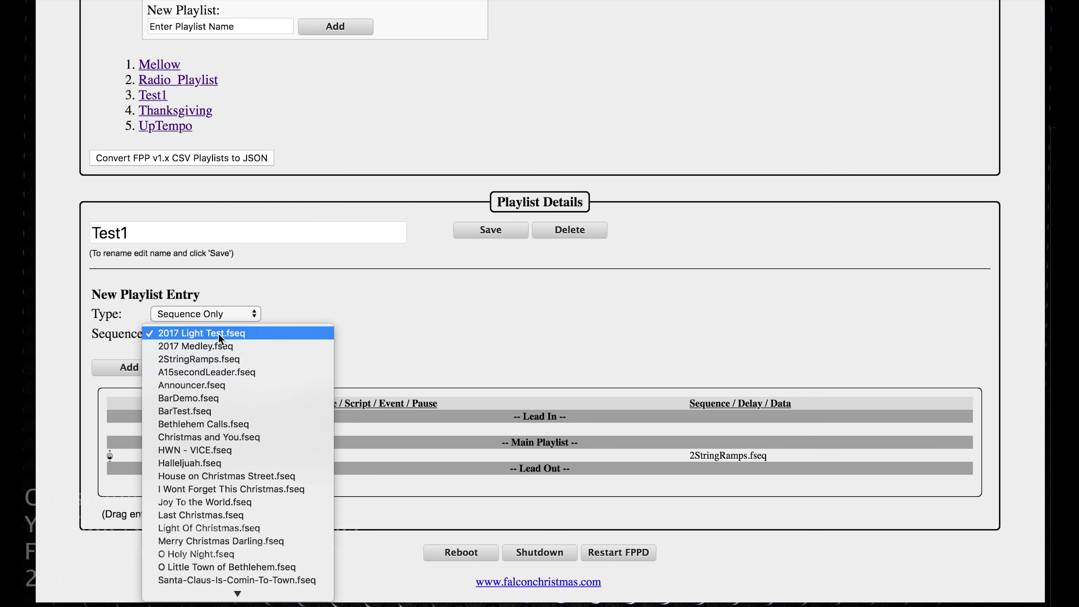
click(224, 410)
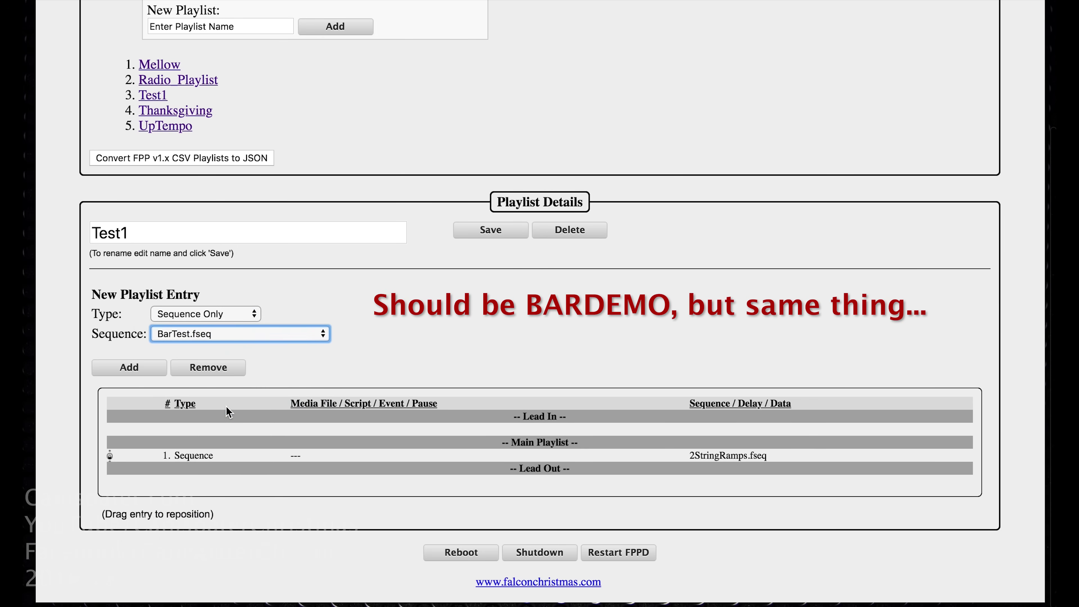
click(129, 367)
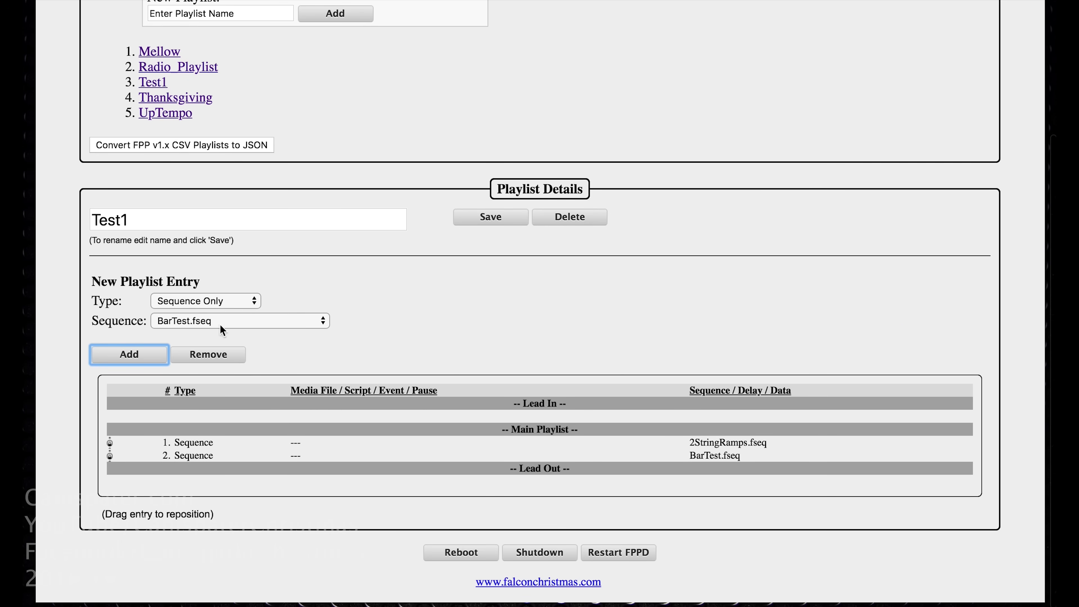
click(492, 218)
scroll(494, 178, down, 1)
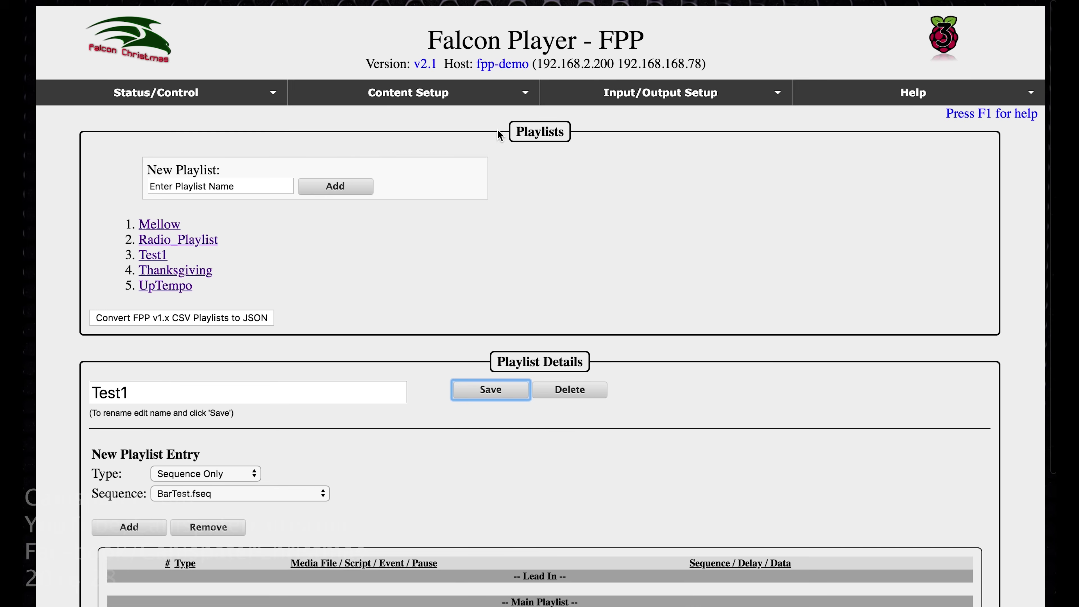
From the Status Page, play Test1 starting at its BarTest.fseq entry, then Stop Now
click(274, 101)
click(270, 115)
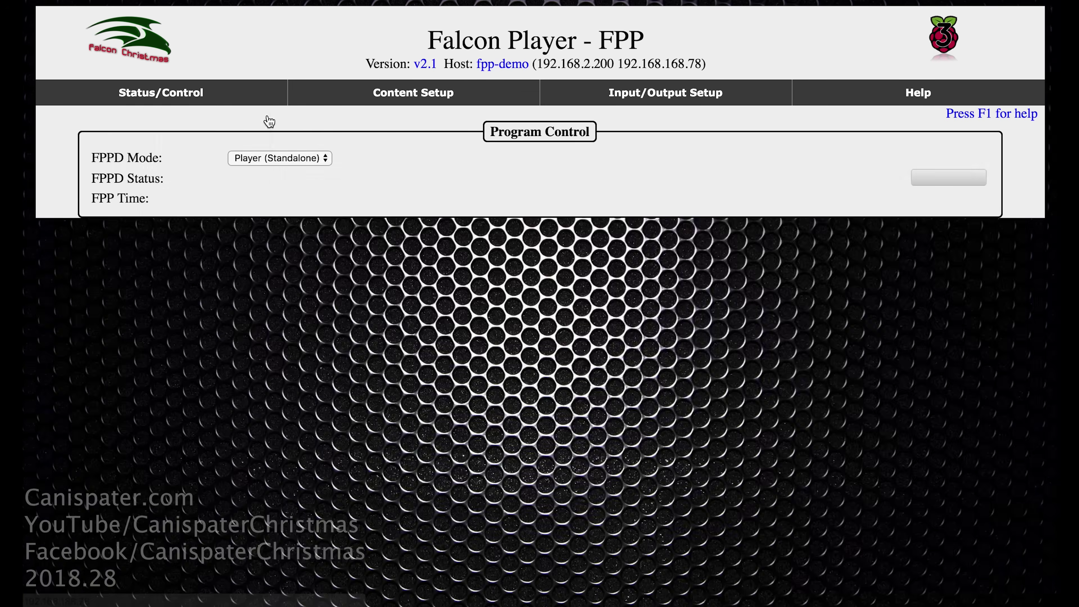
click(266, 254)
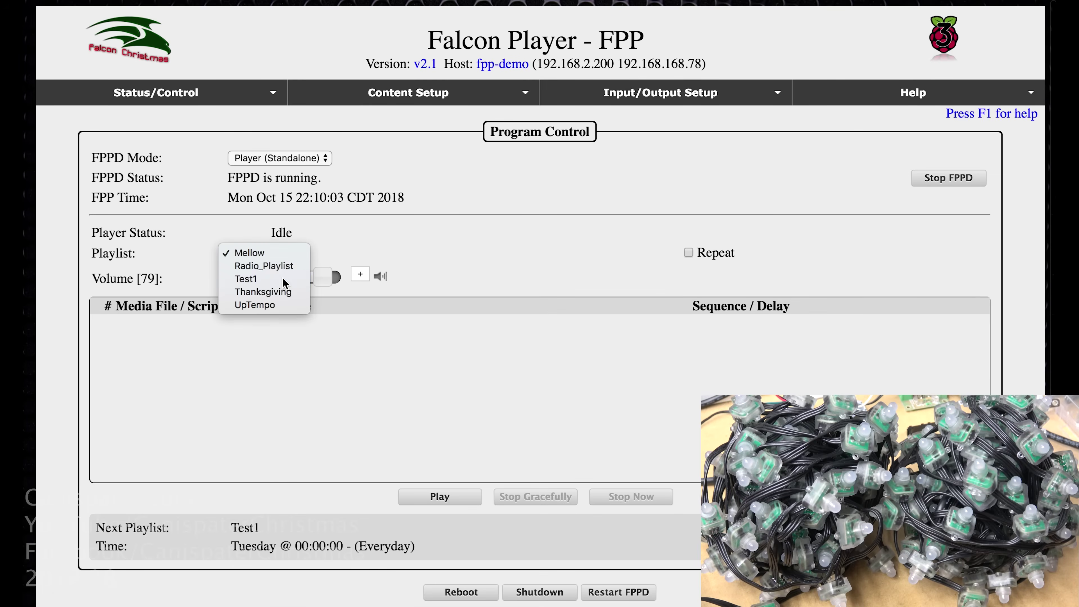
click(254, 277)
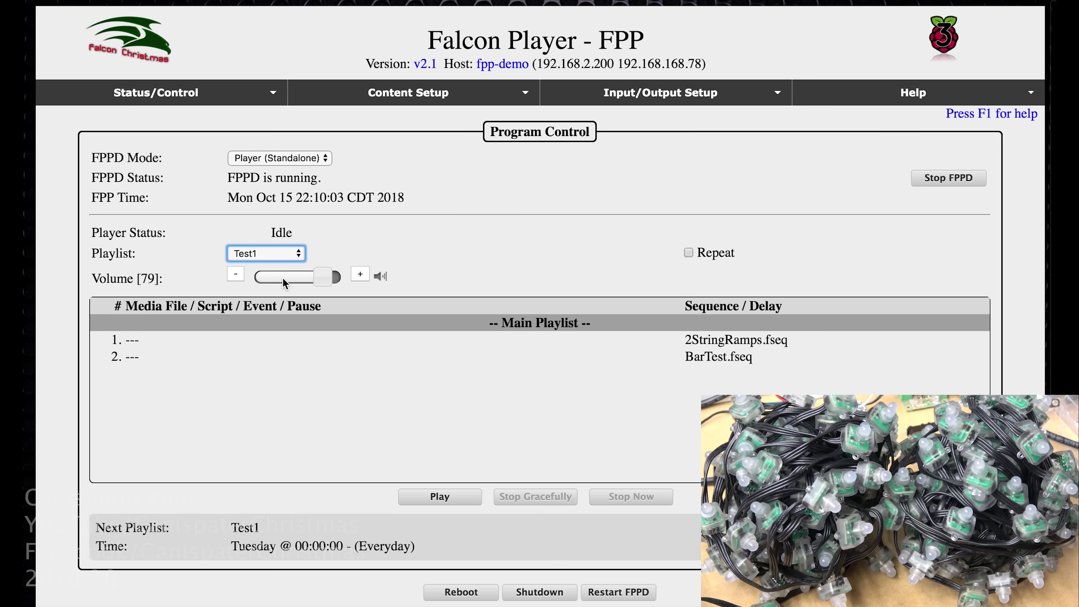
click(727, 359)
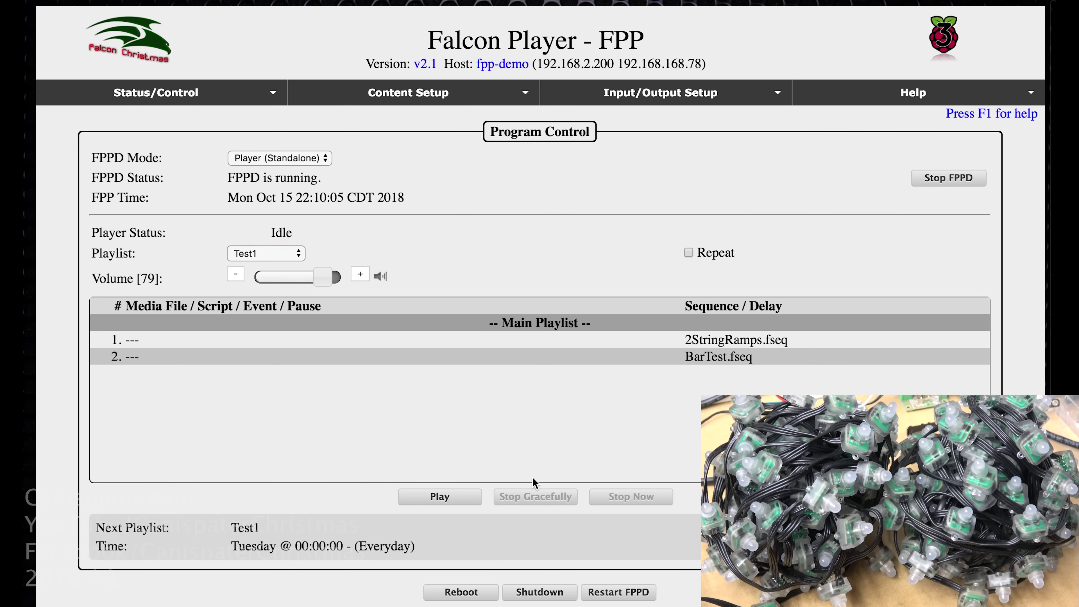
click(463, 501)
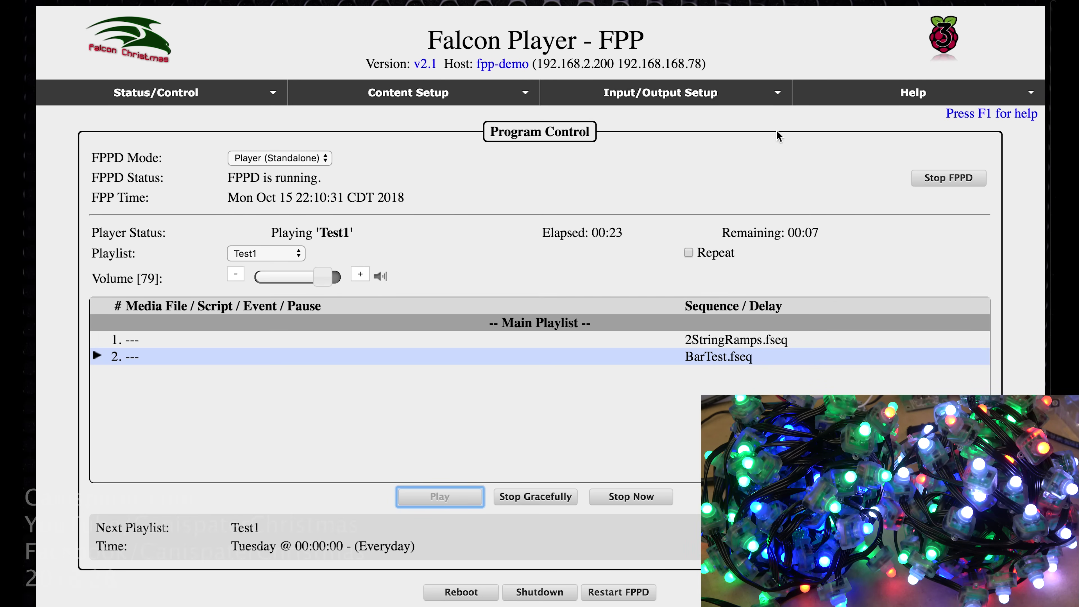
click(631, 496)
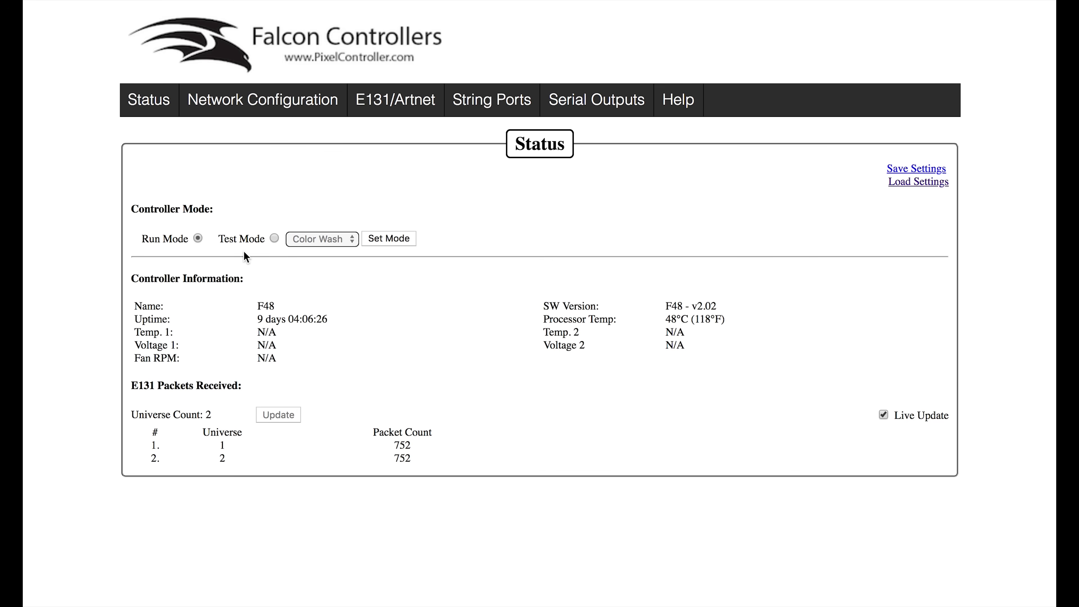
Set the F48 controller to Test Mode with Color Wash, then back to Run Mode
click(274, 238)
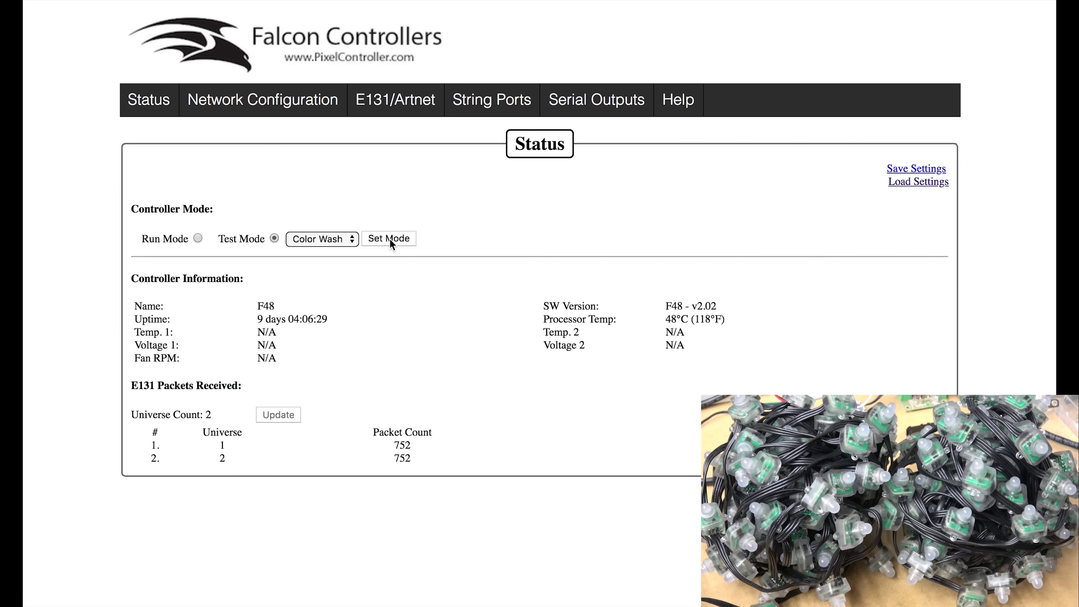
click(352, 239)
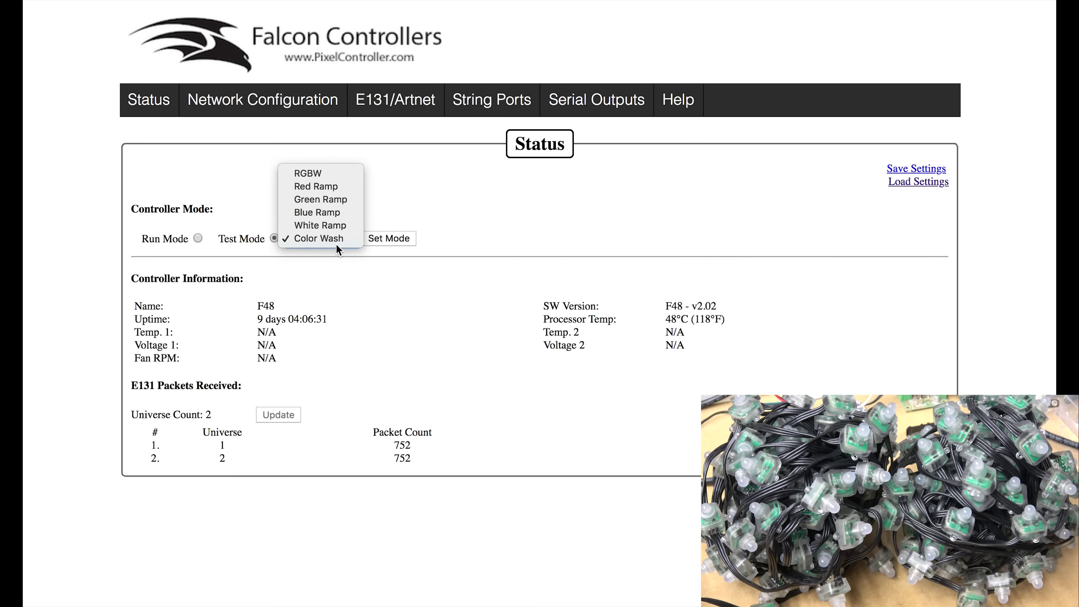
click(328, 238)
click(391, 237)
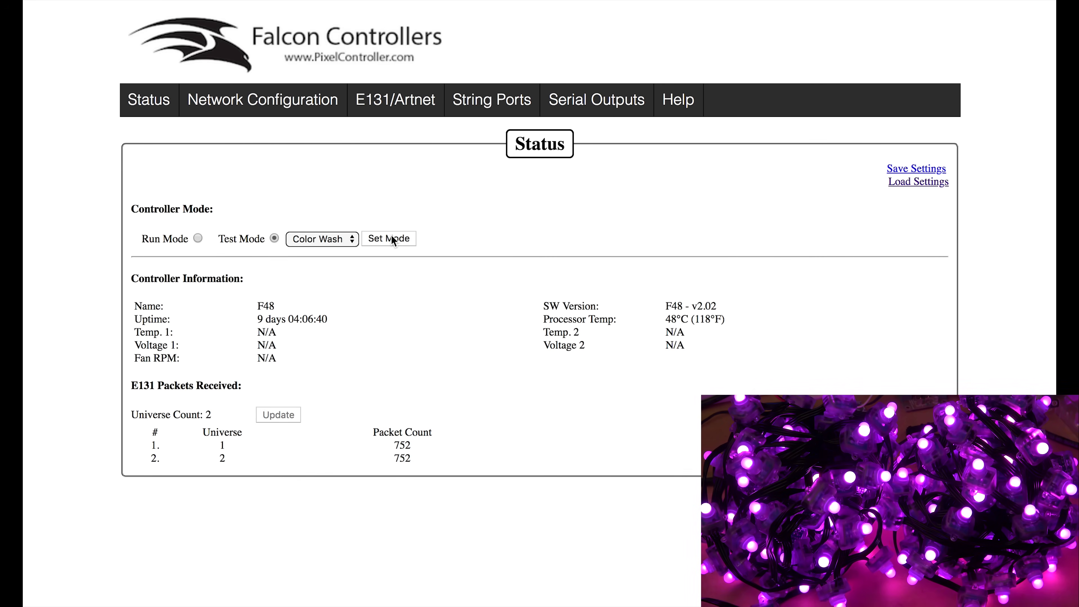
click(199, 237)
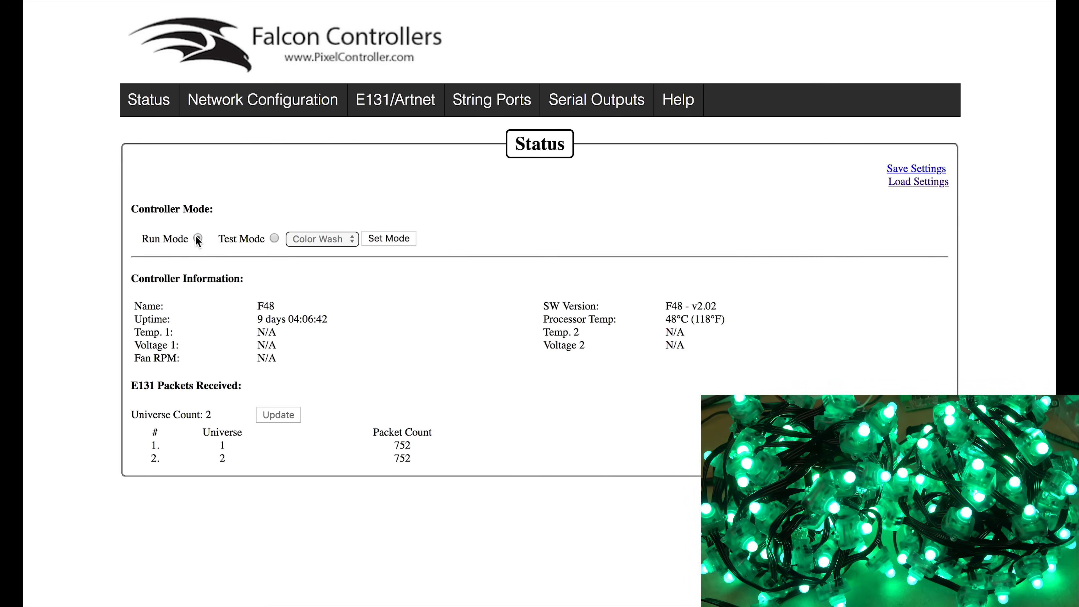
click(388, 238)
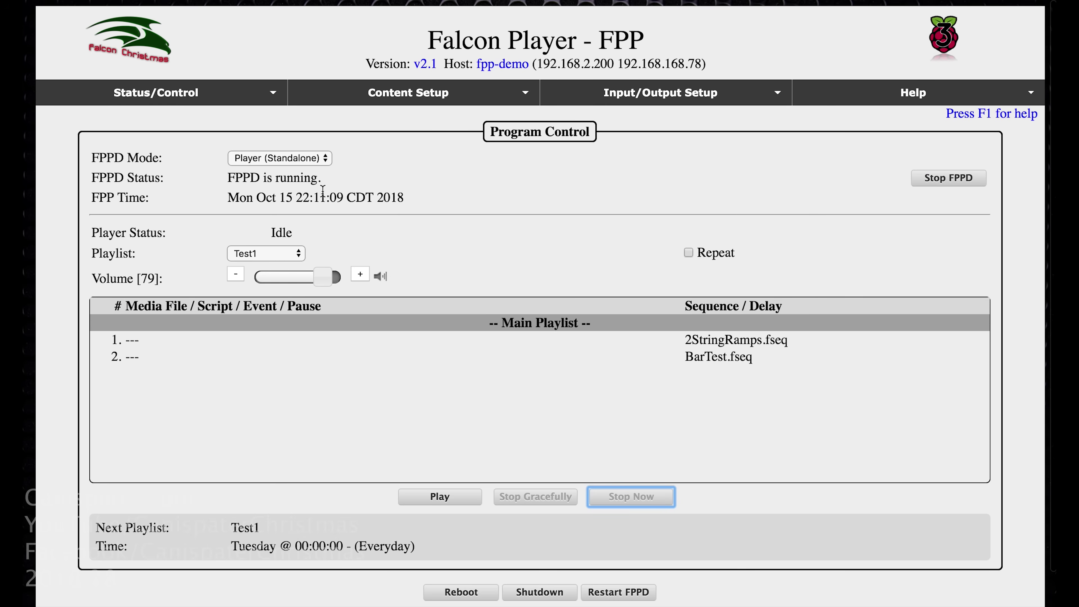
Tick Enable Test Mode on Display Testing, then go to the Channel Inputs page
click(272, 94)
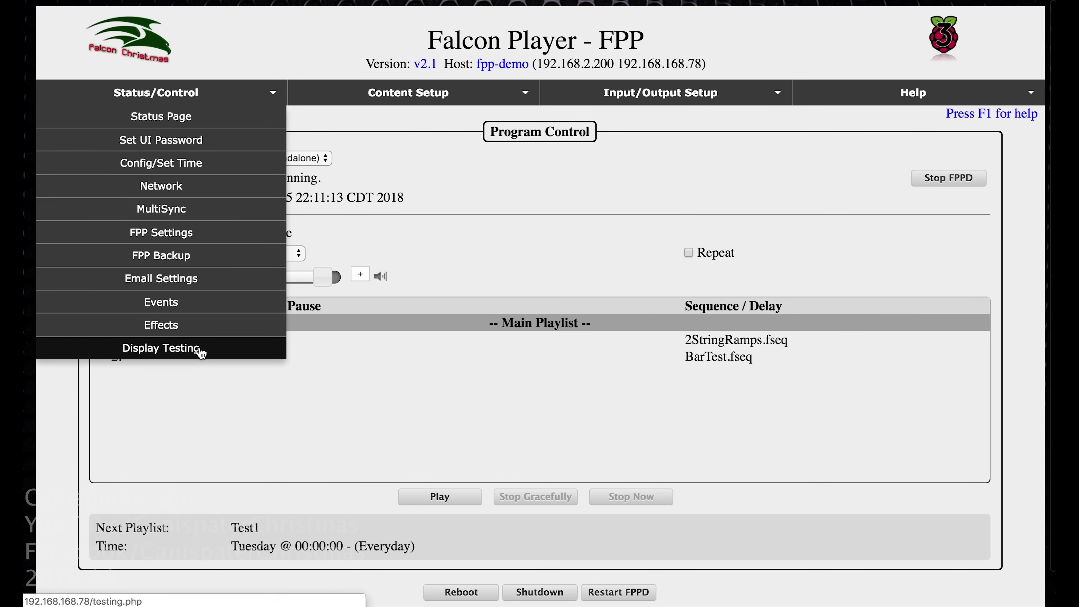
click(161, 348)
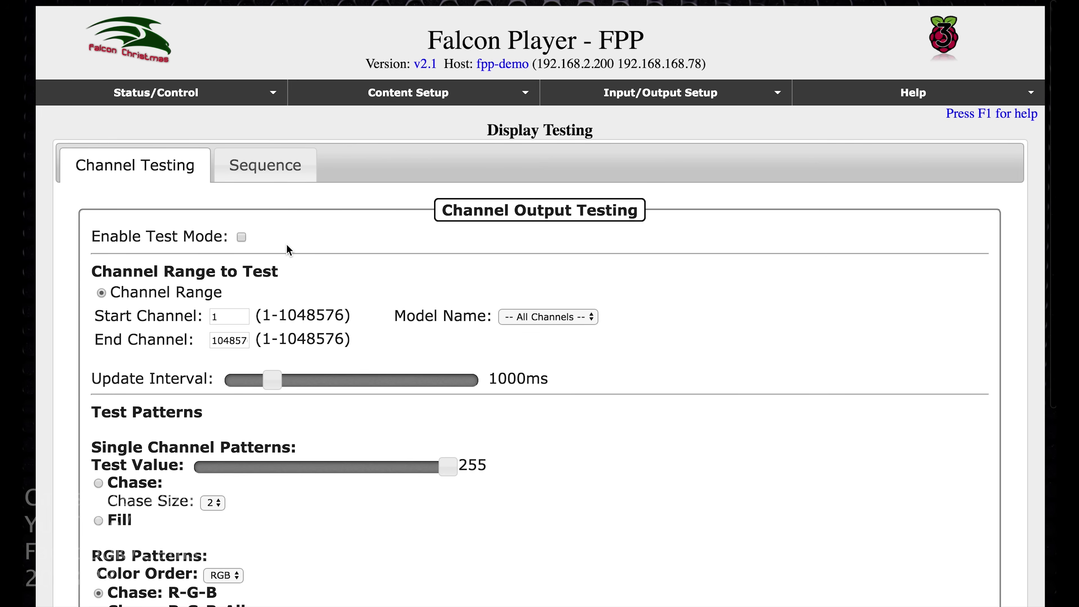
click(241, 236)
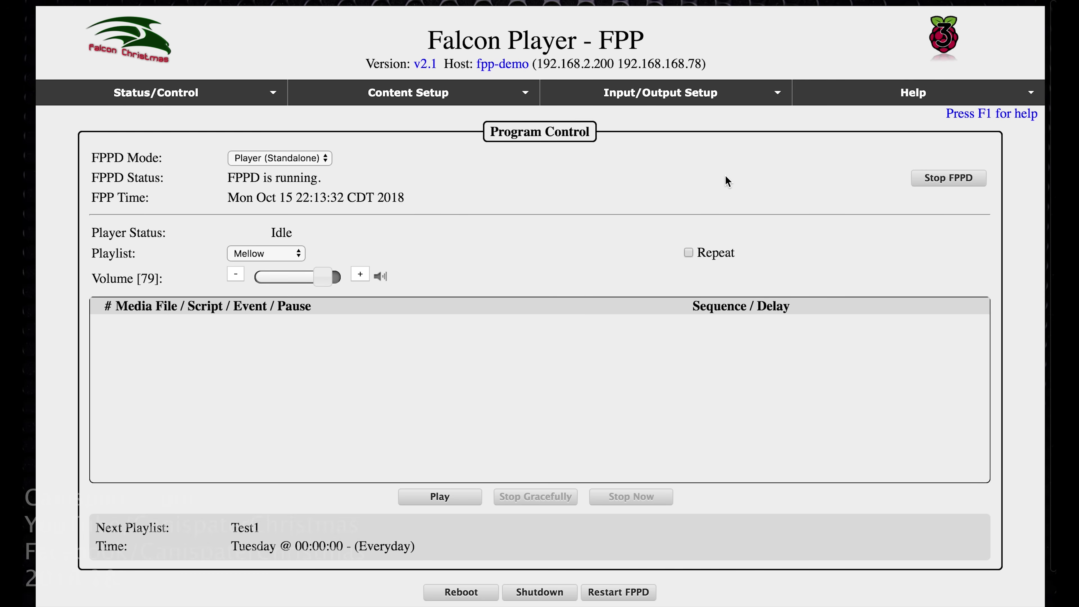
click(777, 97)
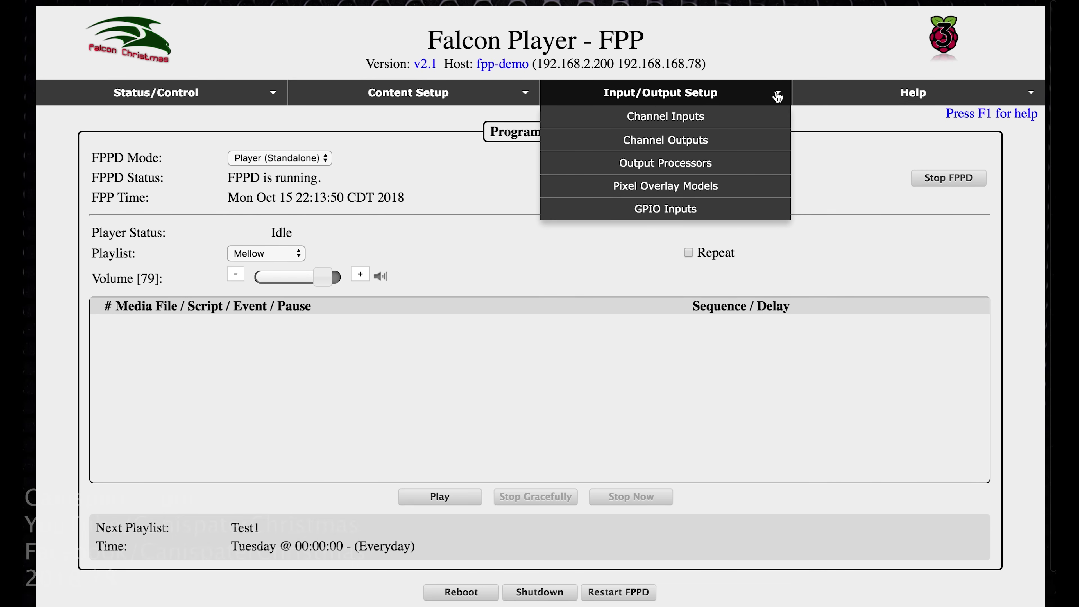
click(738, 118)
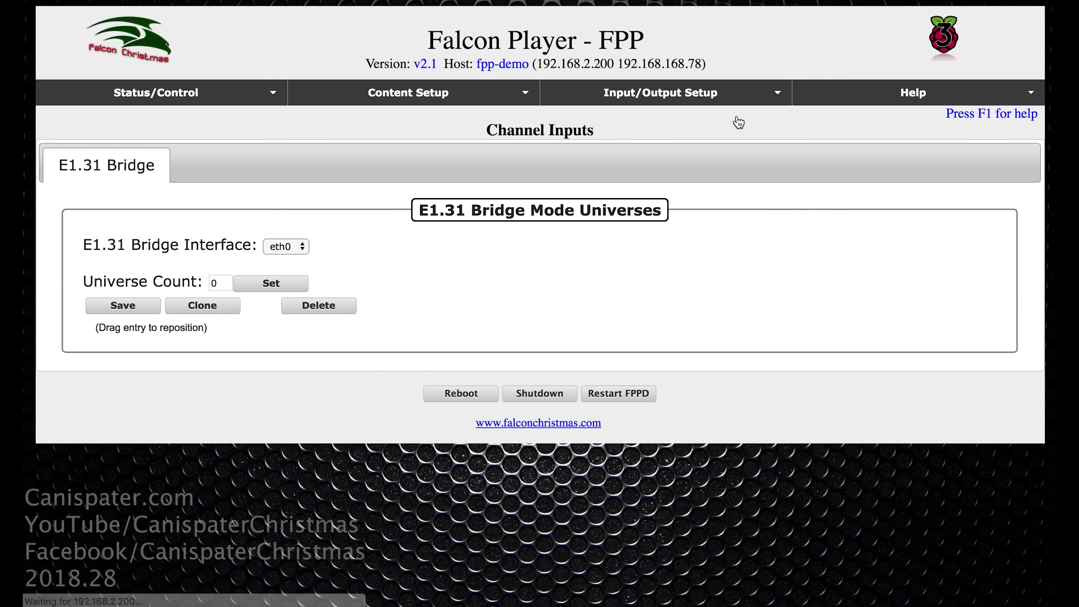
Change the E1.31 universe count from 0 to 2, save the universes, and restart FPPD
click(215, 284)
key(Delete)
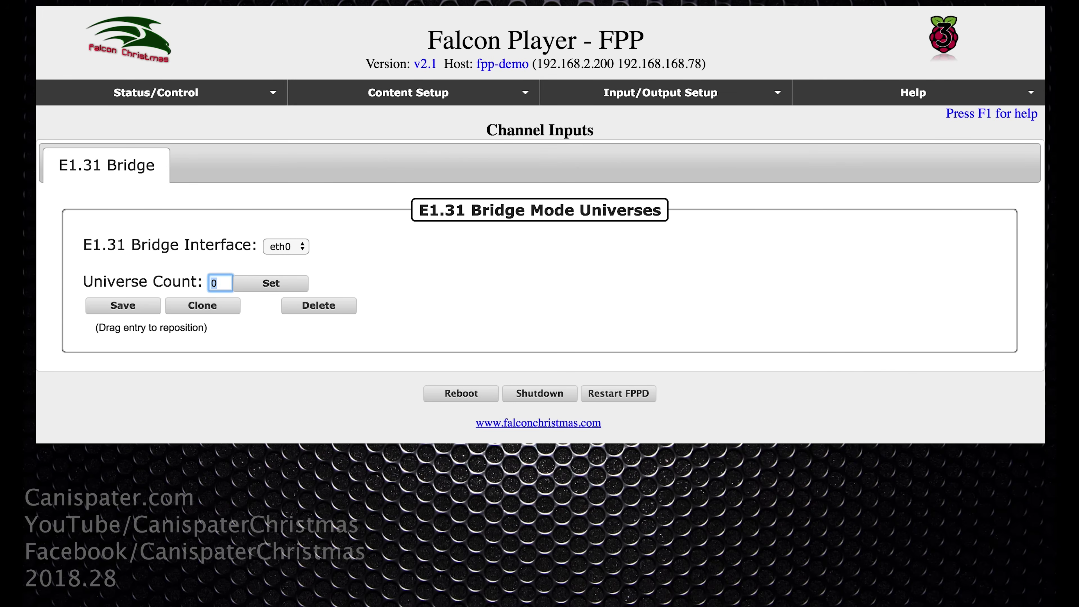
text(2)
click(271, 291)
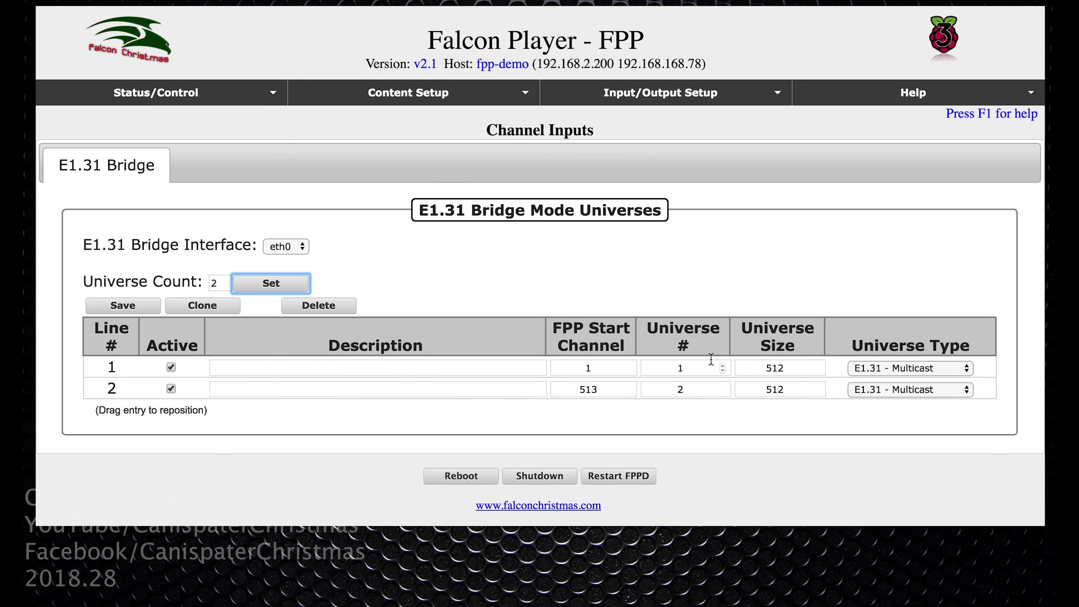
click(133, 305)
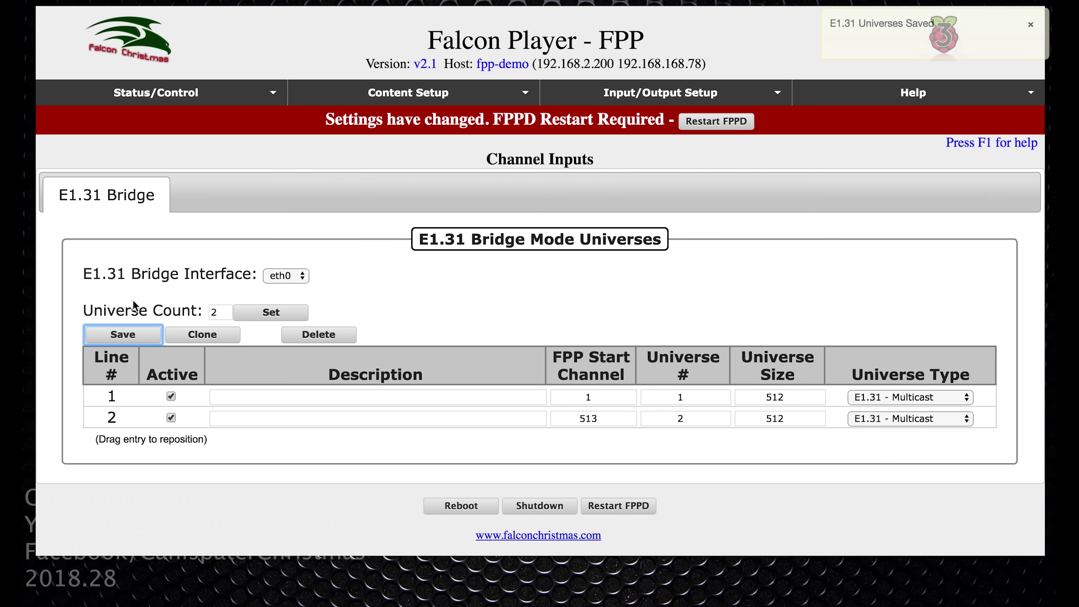
click(729, 122)
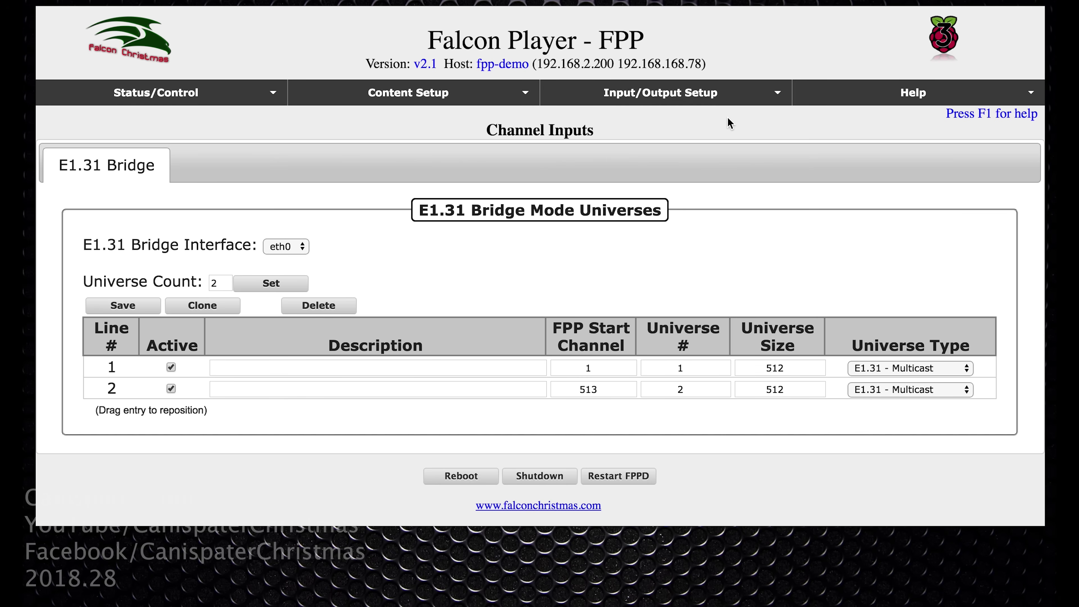
Stop the playing Test1 playlist and change the FPPD Mode to Bridge
click(161, 113)
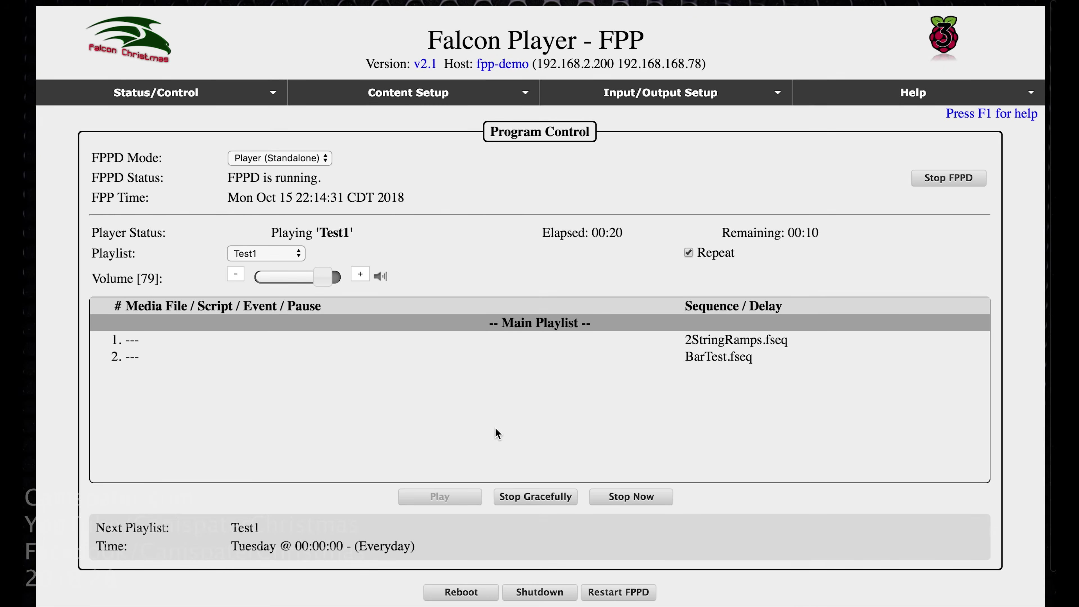
click(630, 497)
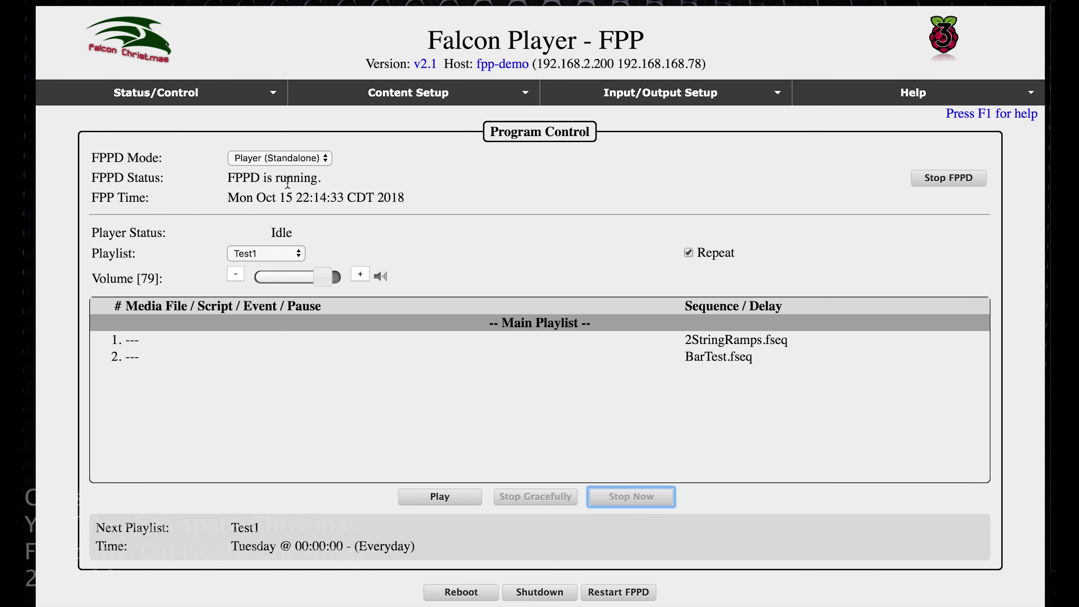
click(325, 159)
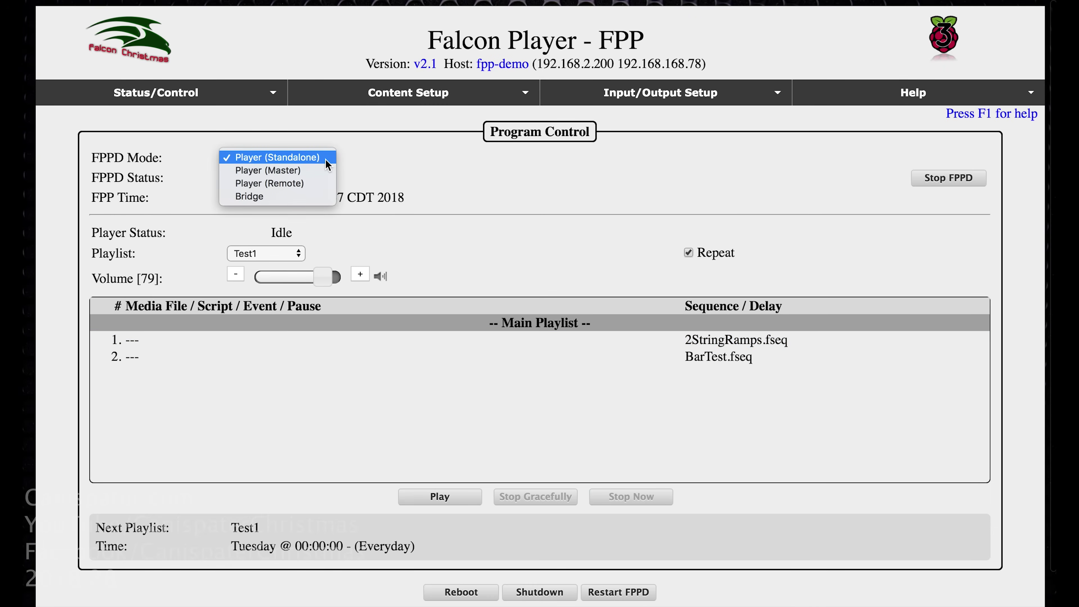
click(307, 198)
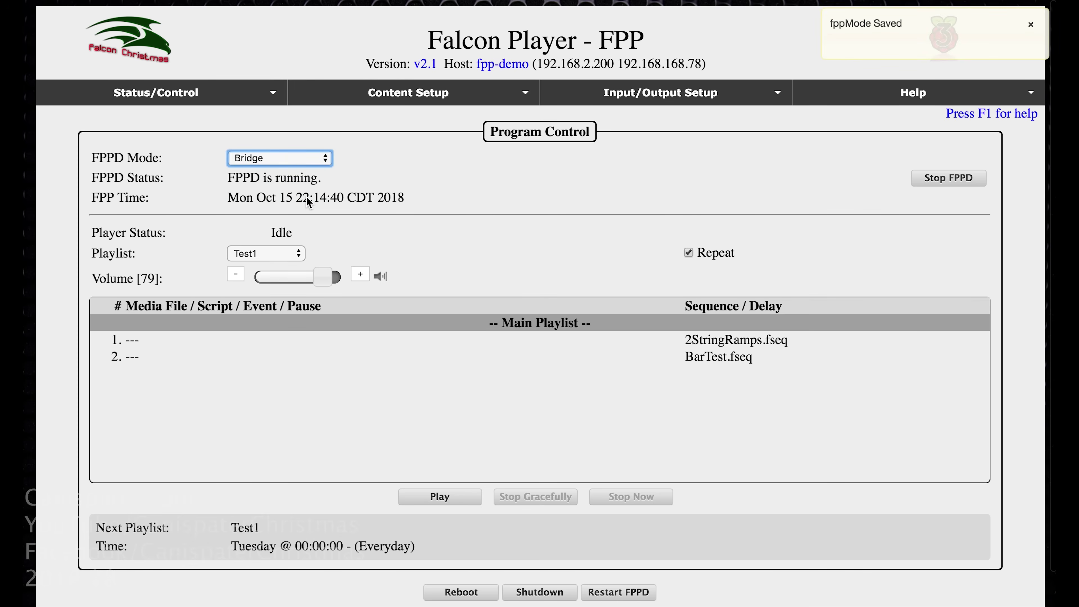